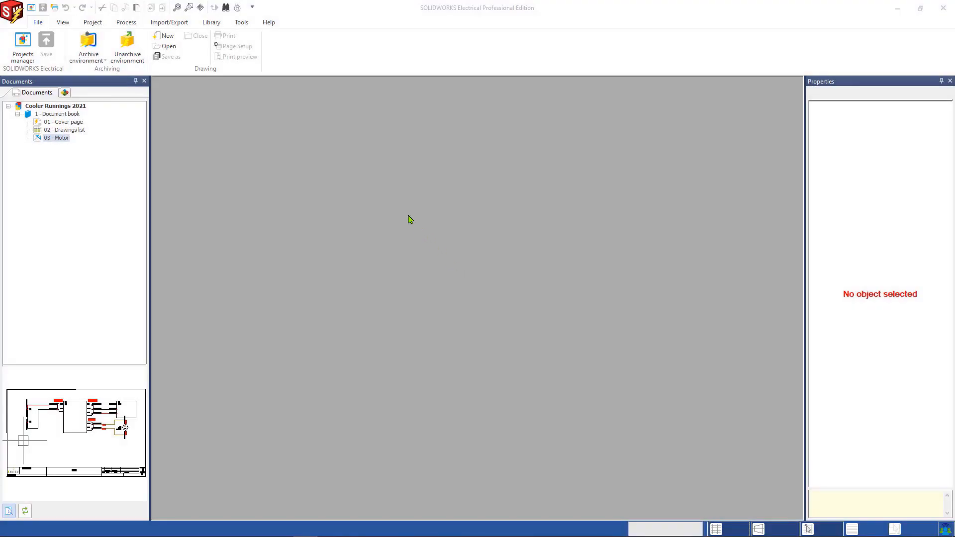
Step: In the Manufacturer parts manager, remove existing filters and filter Created by on the creator's user name
{"action": "left_click", "coordinate": [209, 24]}
{"action": "left_click", "coordinate": [200, 44]}
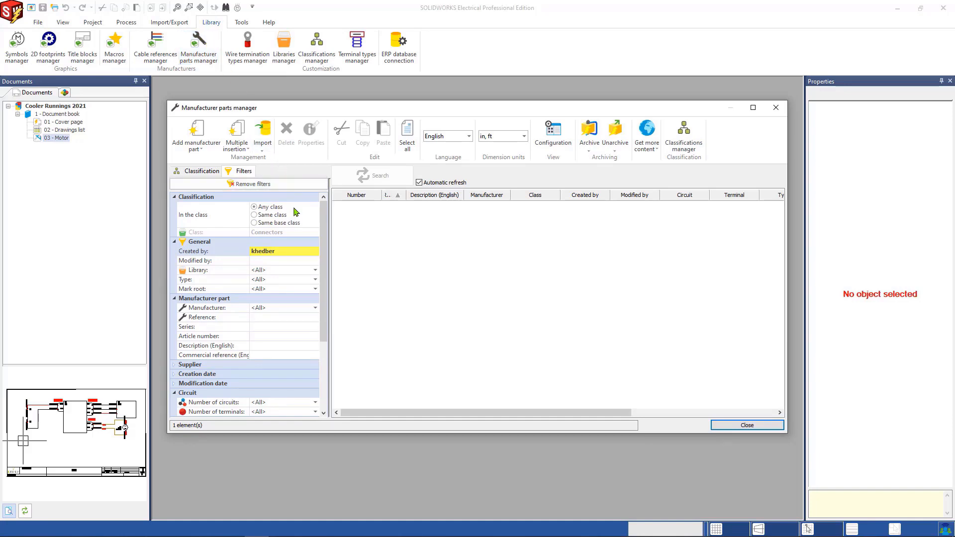
{"action": "left_click", "coordinate": [290, 184]}
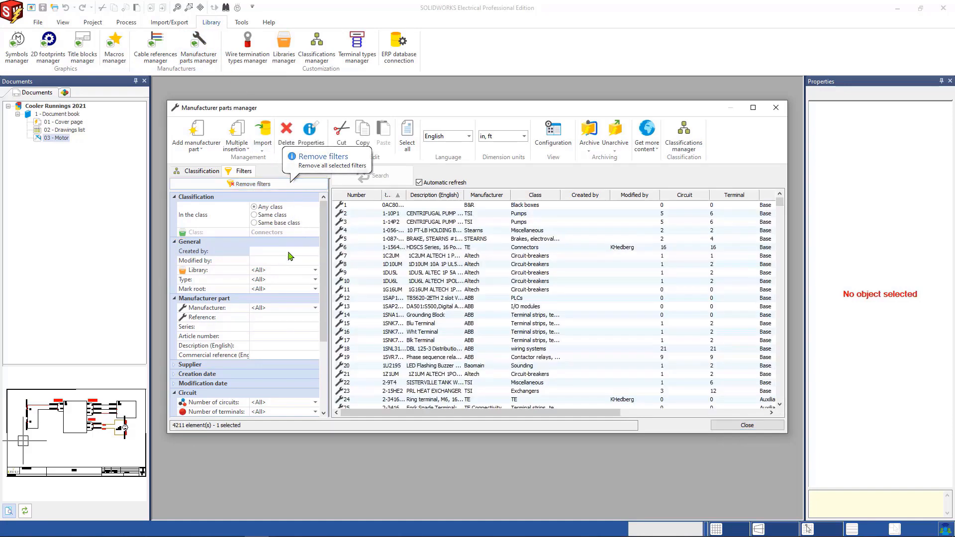
{"action": "left_click", "coordinate": [292, 250]}
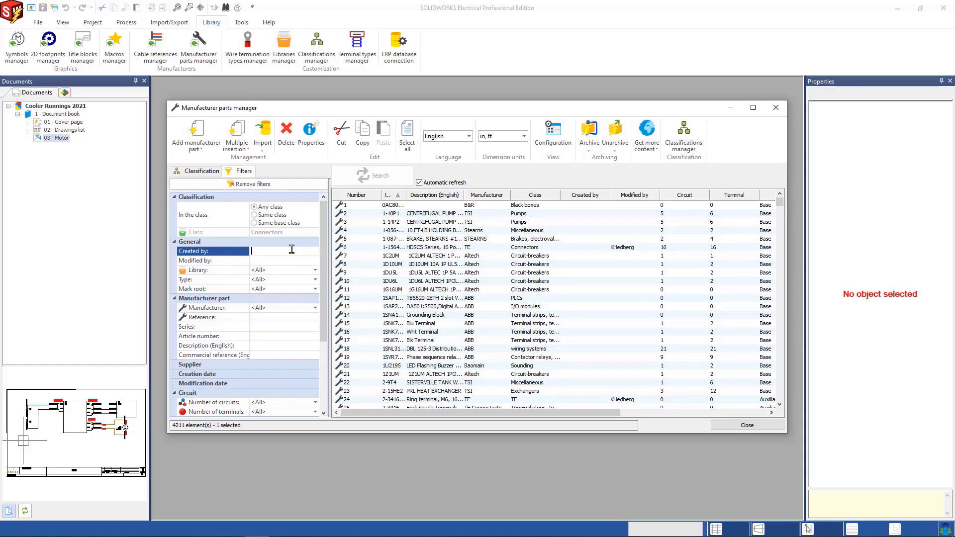
{"action": "type", "text": "khedberg"}
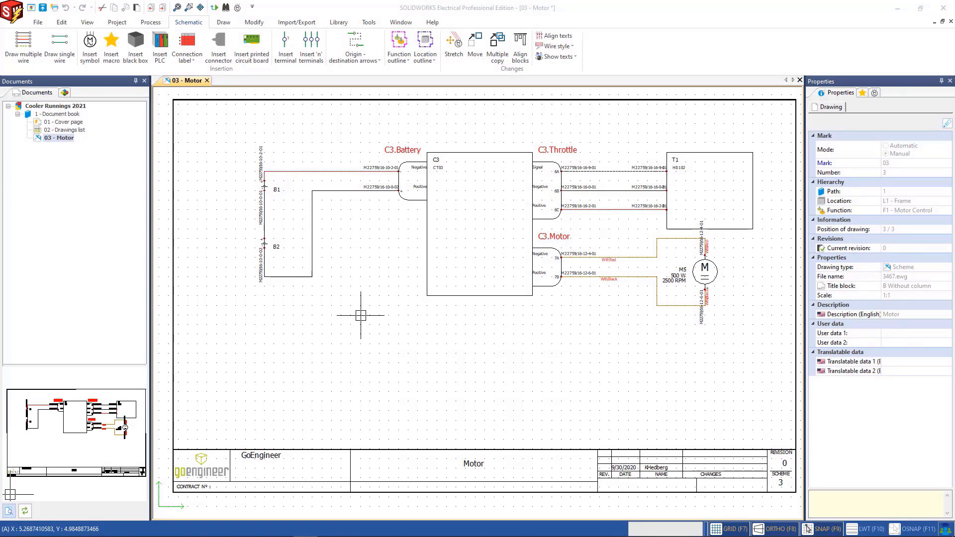
{"action": "mouse_move", "coordinate": [361, 315]}
{"action": "left_mouse_down"}
{"action": "mouse_move", "coordinate": [321, 298]}
{"action": "mouse_move", "coordinate": [256, 221]}
{"action": "mouse_move", "coordinate": [226, 109]}
{"action": "left_mouse_up"}
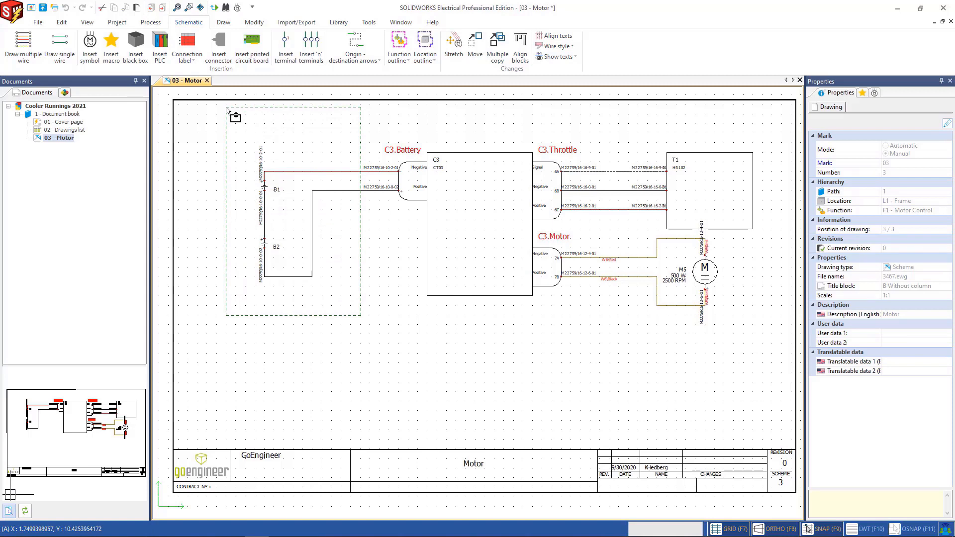
{"action": "left_click_drag", "start_coordinate": [226, 108], "coordinate": [226, 110]}
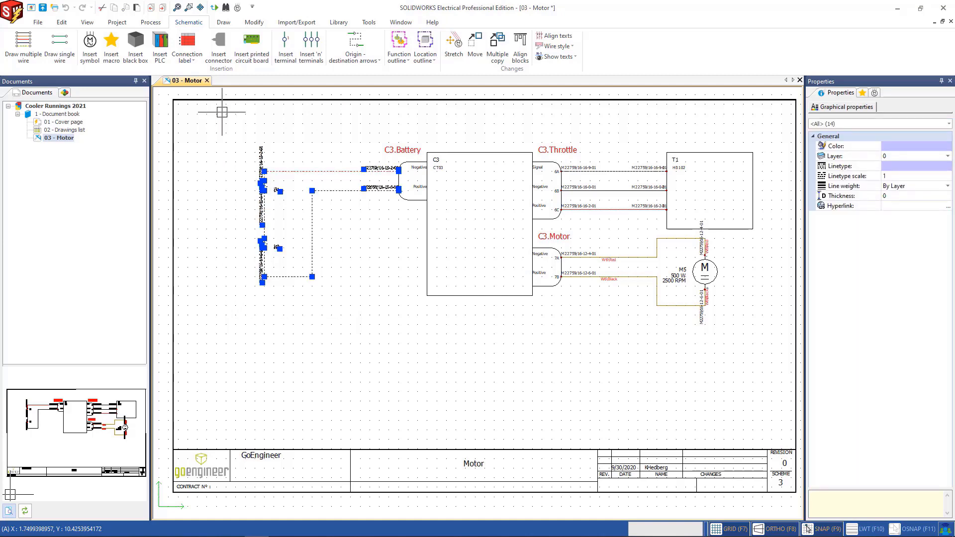
{"action": "key", "text": "Escape"}
{"action": "left_click_drag", "start_coordinate": [219, 118], "coordinate": [364, 305]}
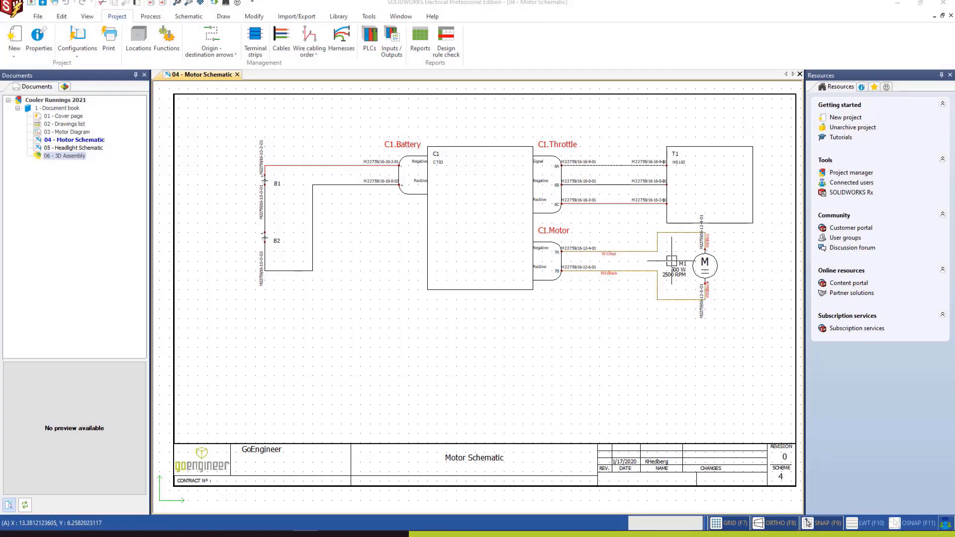
Step: In motor M1's properties, check Exclude from bill of materials on the Unite MOT-24500X2500B part, modifying only this component
{"action": "double_click", "coordinate": [717, 264]}
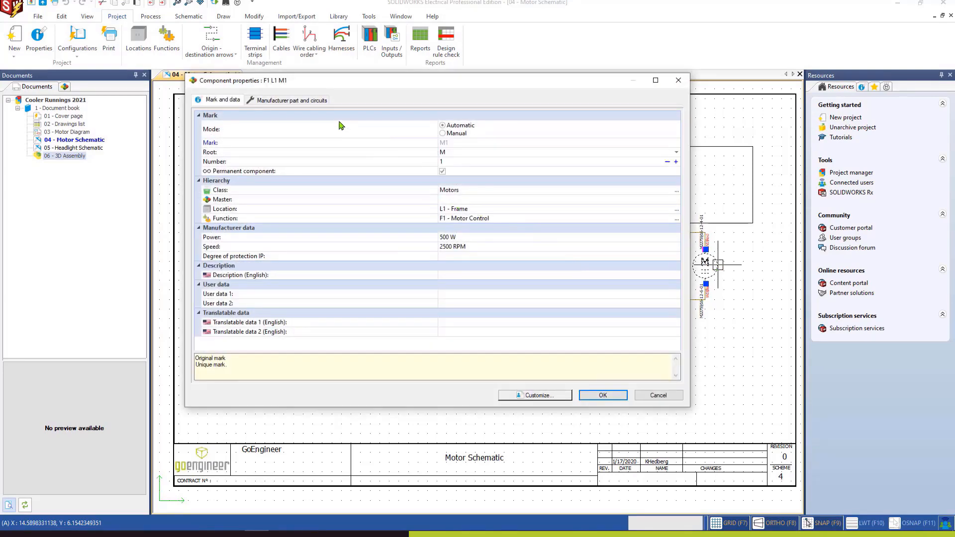
{"action": "left_click", "coordinate": [315, 100]}
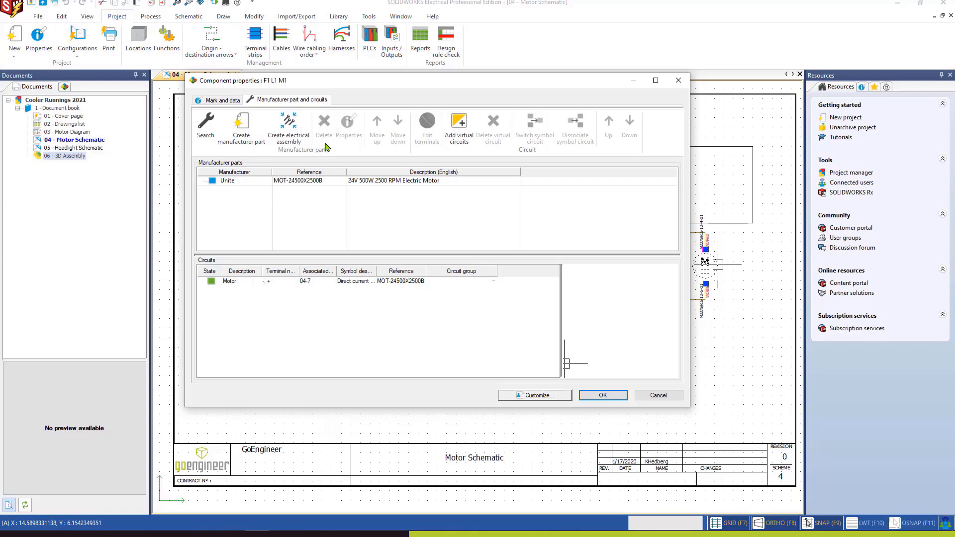
{"action": "left_click", "coordinate": [329, 184]}
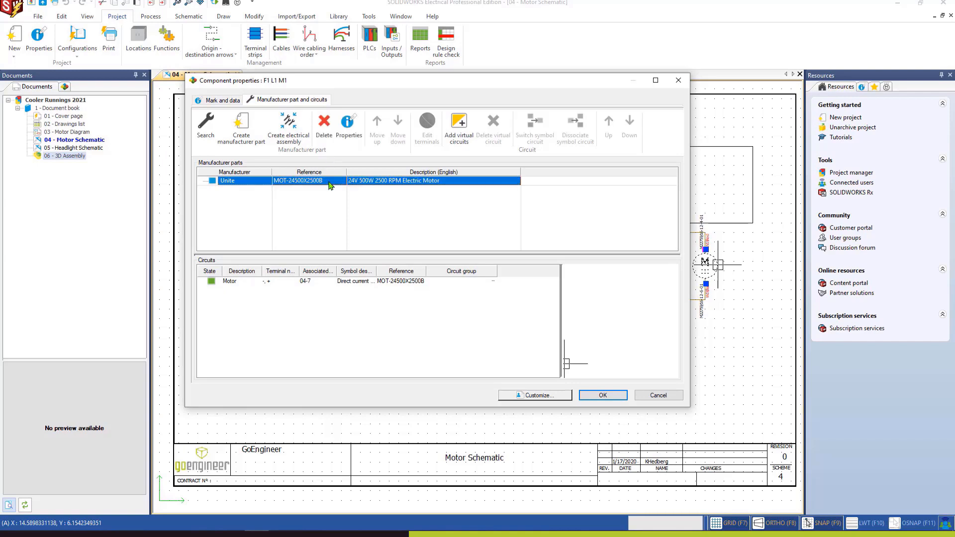
{"action": "left_click", "coordinate": [347, 141]}
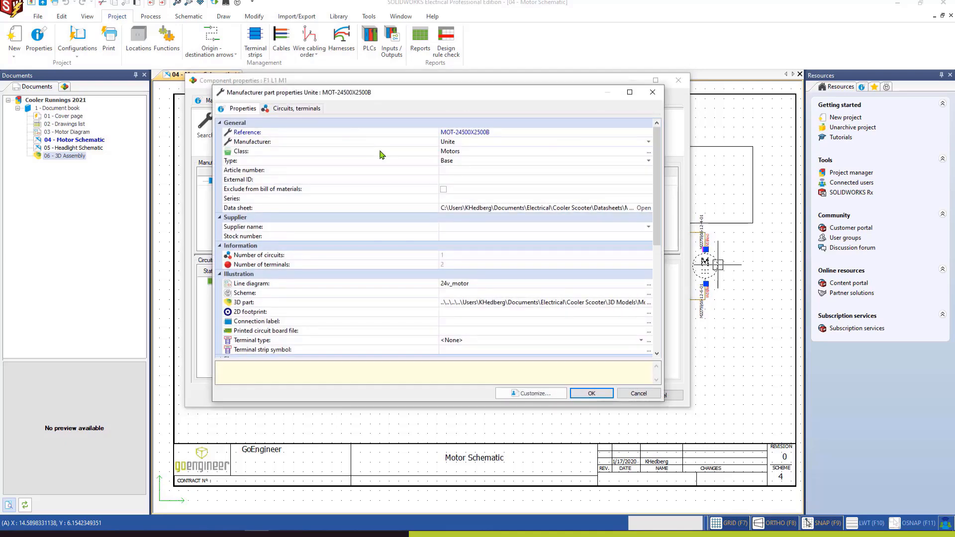
{"action": "left_click", "coordinate": [443, 189]}
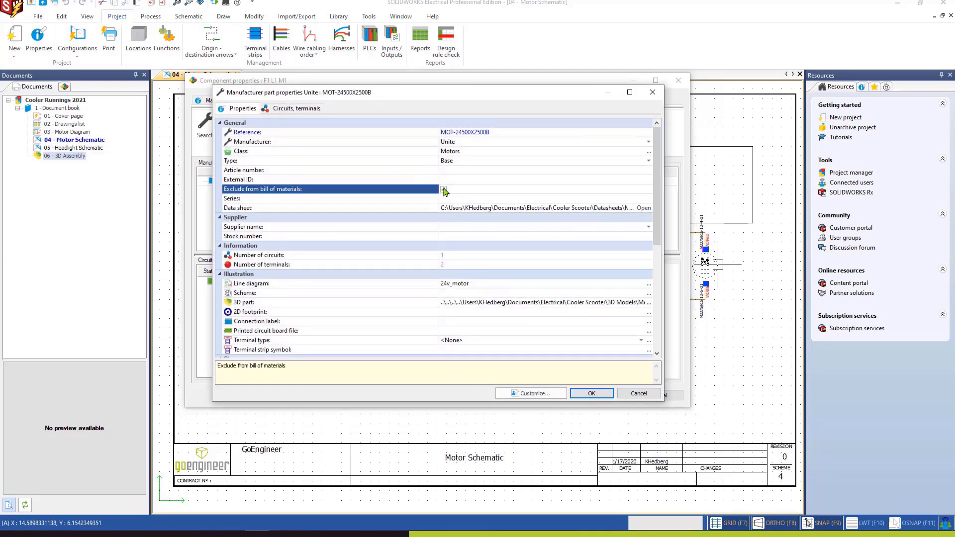
{"action": "left_click", "coordinate": [591, 393]}
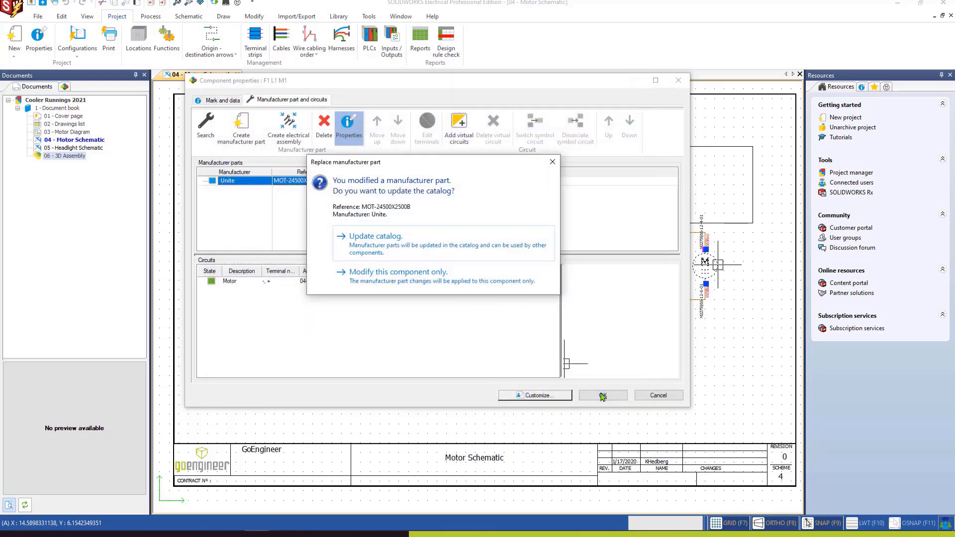
{"action": "left_click", "coordinate": [517, 286]}
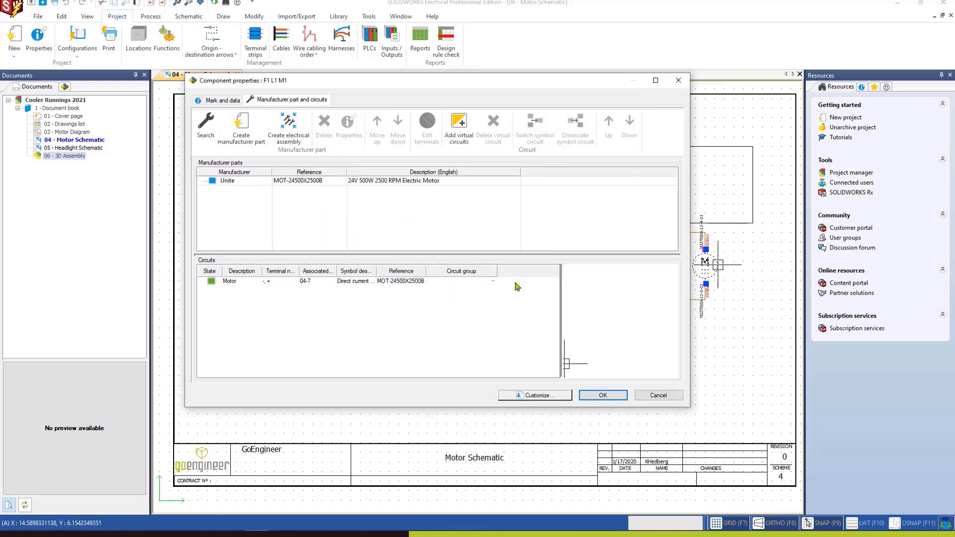
{"action": "left_click", "coordinate": [604, 395]}
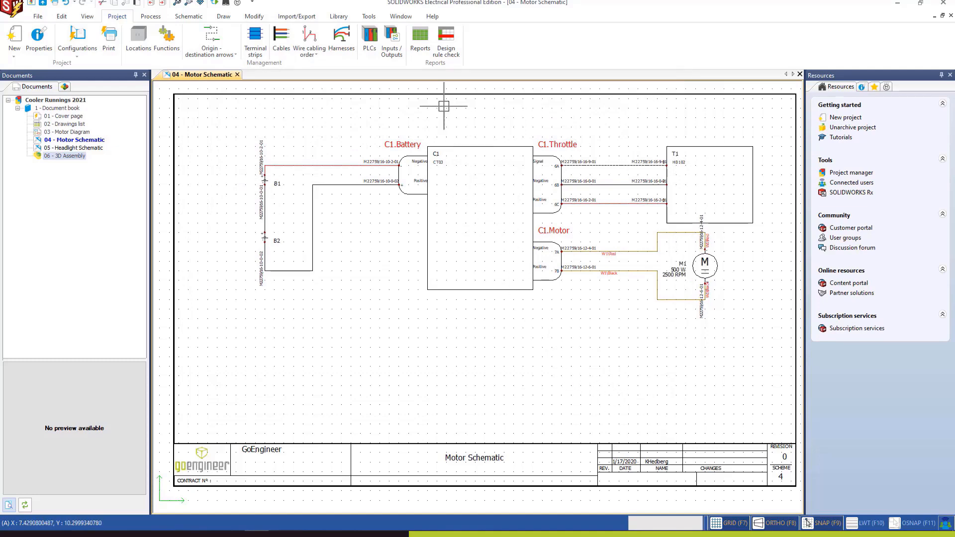
Step: Set the Bill Of Materials report filter to 'Do not show excluded manufacturer parts'
{"action": "left_click", "coordinate": [419, 50]}
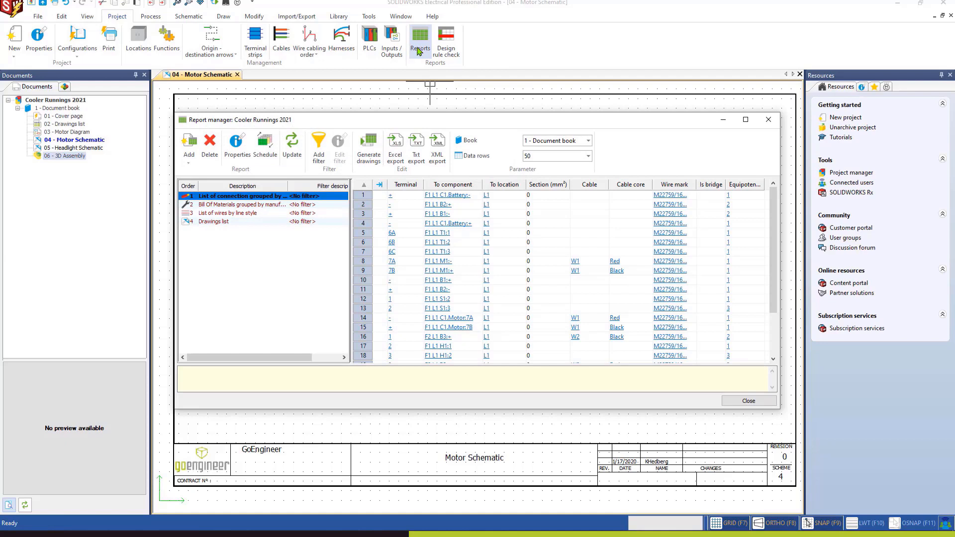
{"action": "left_click", "coordinate": [269, 209]}
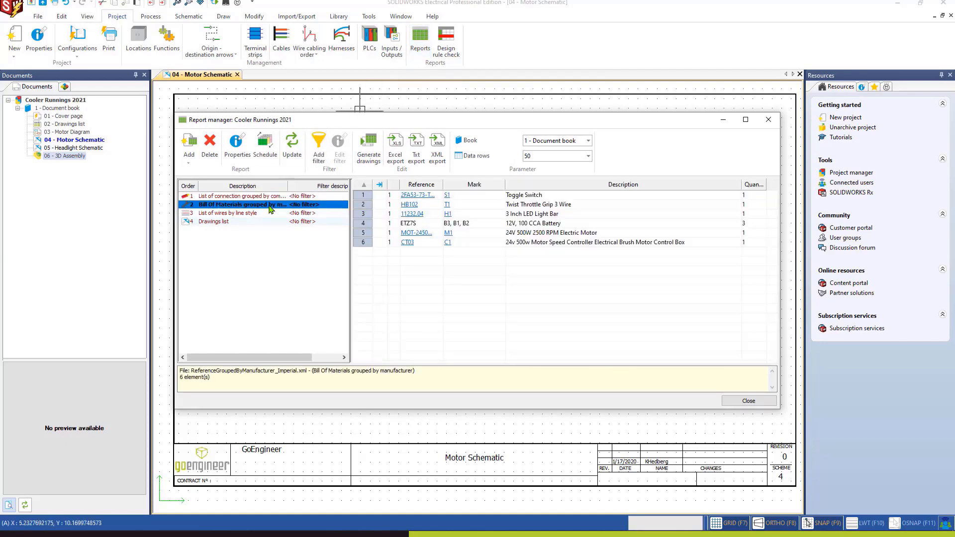
{"action": "left_click", "coordinate": [314, 204]}
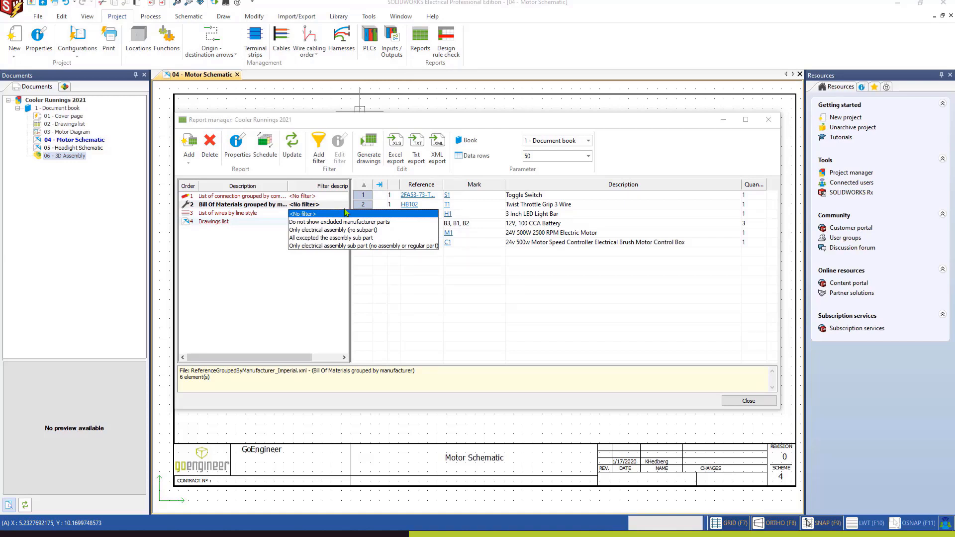
{"action": "left_click", "coordinate": [394, 225]}
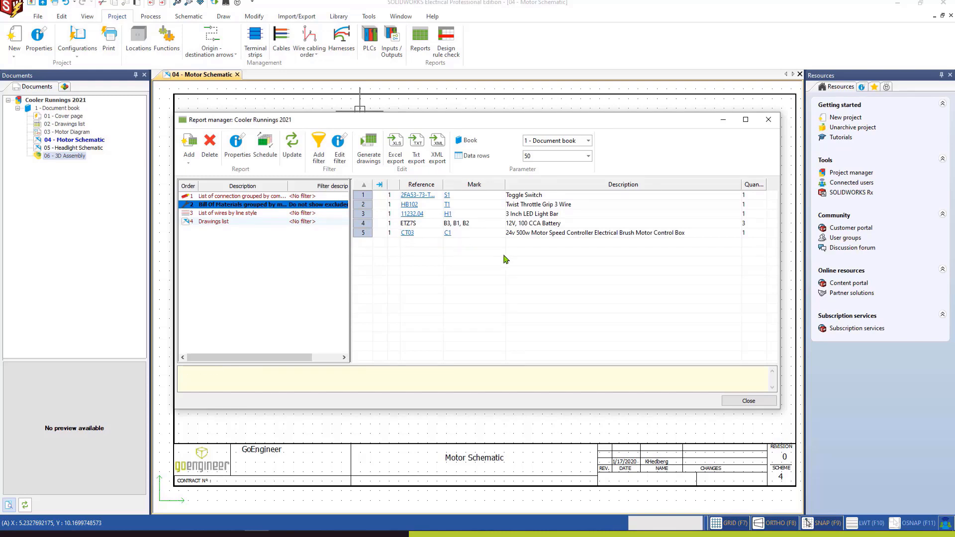
{"action": "left_click", "coordinate": [747, 402]}
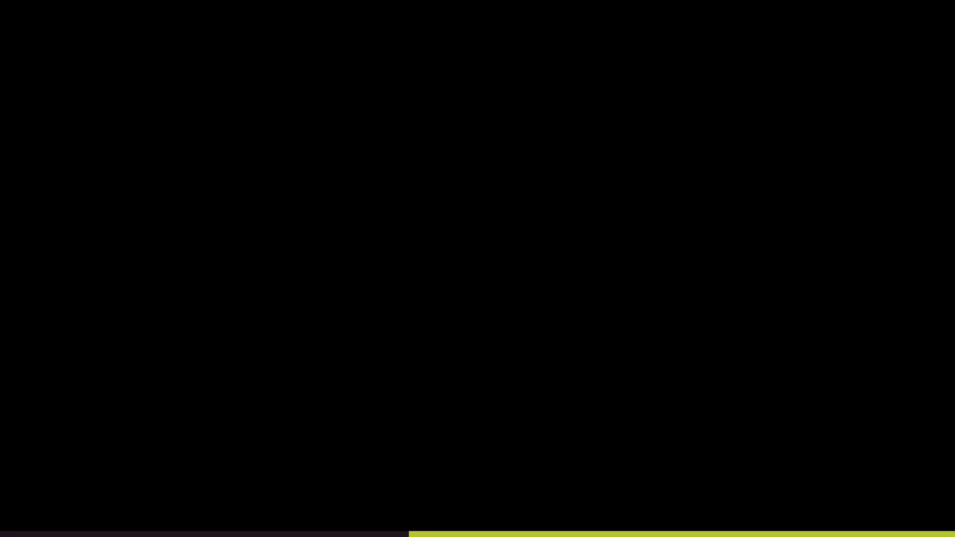
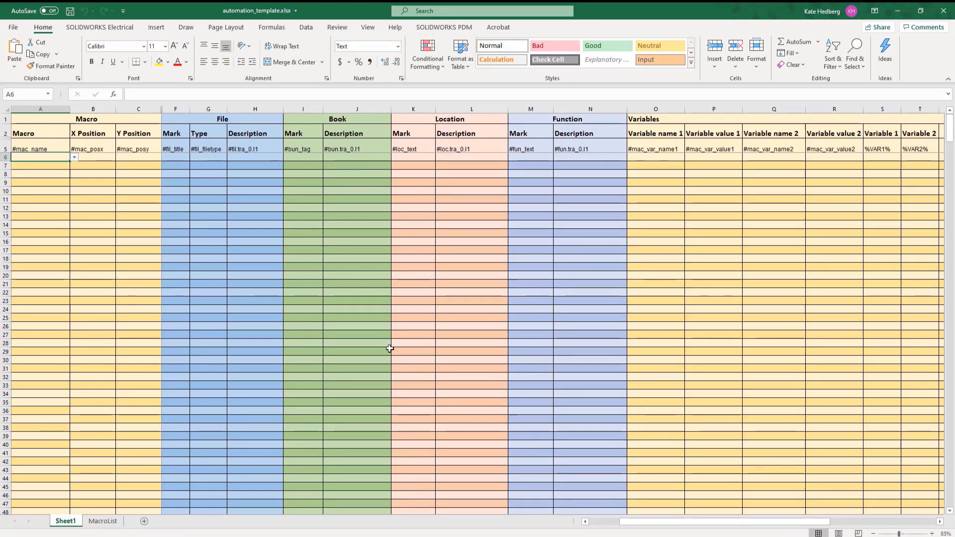
Step: Insert the Controller macro from the Schematic Design class into cell A6 of the template
{"action": "left_click", "coordinate": [118, 26]}
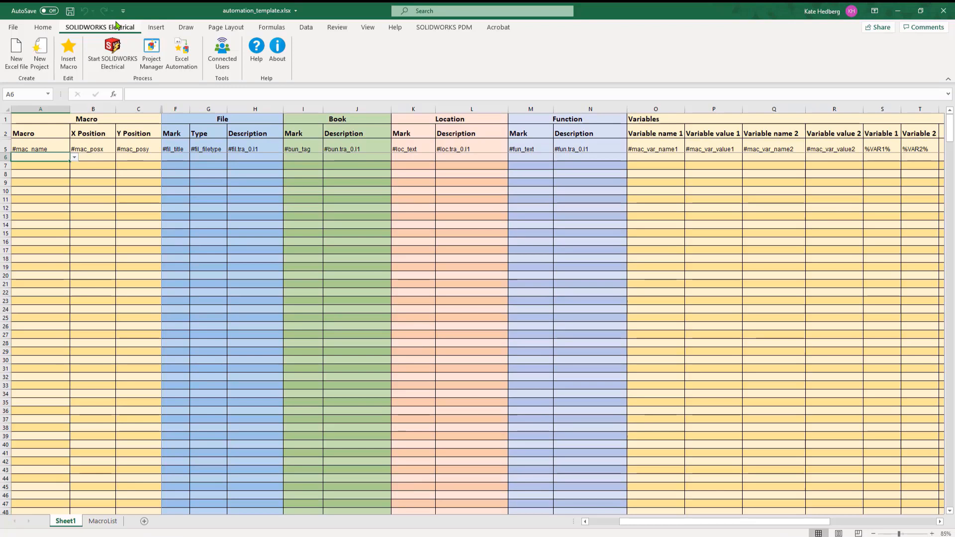
{"action": "left_click", "coordinate": [63, 70]}
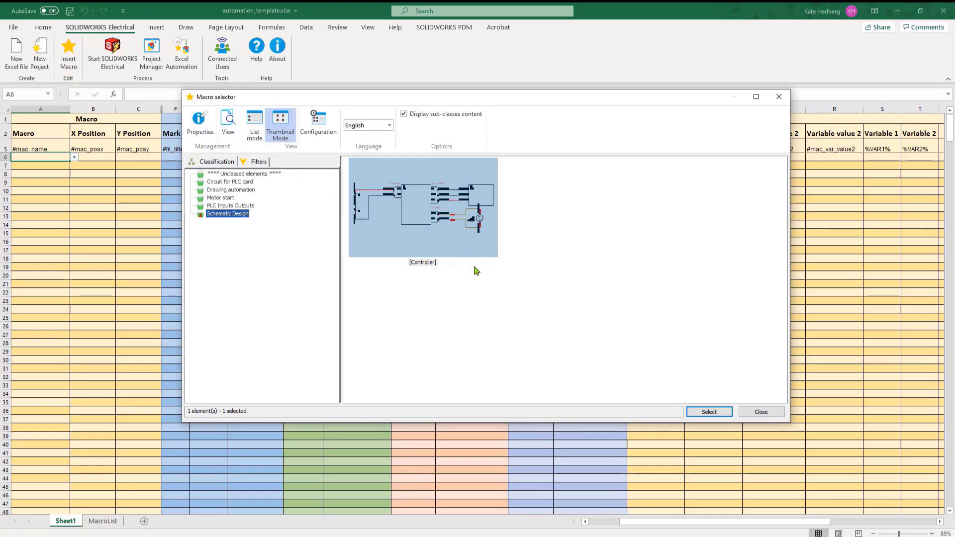
{"action": "left_click", "coordinate": [708, 412]}
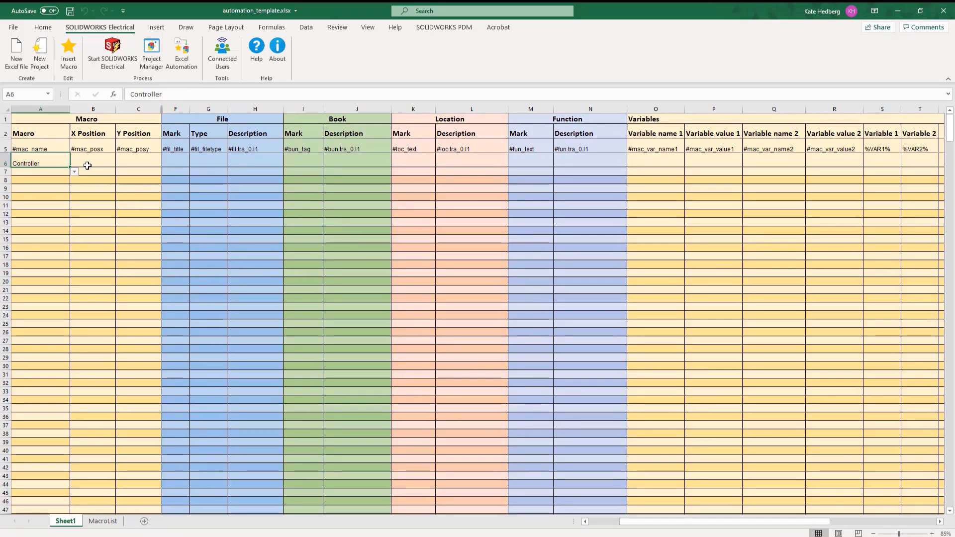
Step: Fill row 6 with position 0, 0 and drawing 03, type 0, described 'Motor'
{"action": "left_click", "coordinate": [87, 166]}
{"action": "type", "text": "0"}
{"action": "key", "text": "Tab"}
{"action": "type", "text": "0"}
{"action": "key", "text": "Tab"}
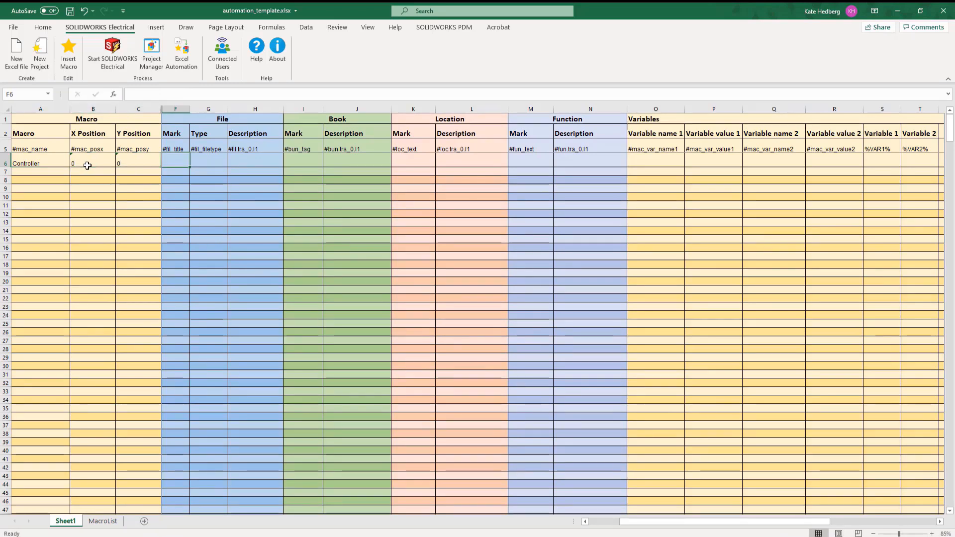
{"action": "type", "text": "03"}
{"action": "key", "text": "Tab"}
{"action": "type", "text": "0"}
{"action": "key", "text": "Tab"}
{"action": "type", "text": "Mo"}
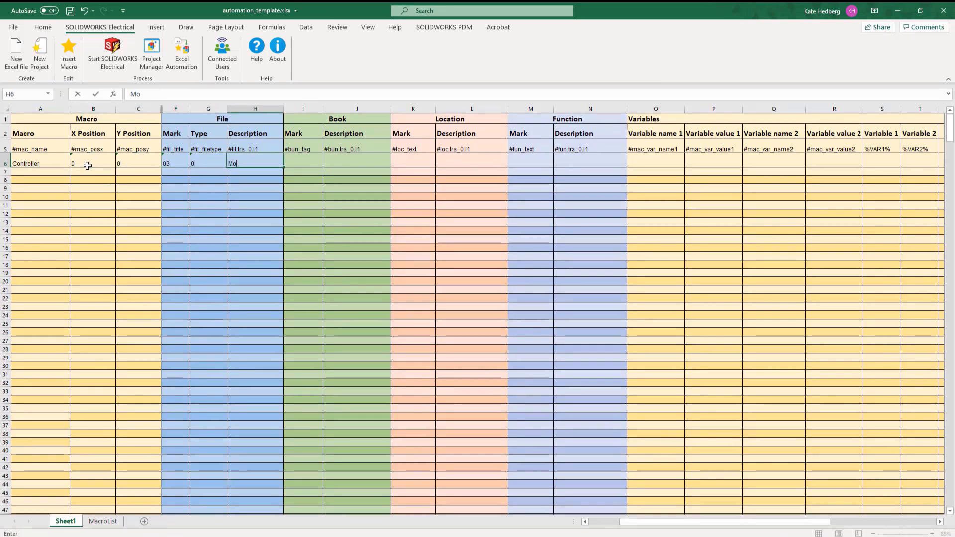
{"action": "type", "text": "tor"}
{"action": "key", "text": "Tab"}
Step: Assign book 1 'Document book' to the row, then save and close the workbook
{"action": "type", "text": "1"}
{"action": "key", "text": "Tab"}
{"action": "type", "text": "Do"}
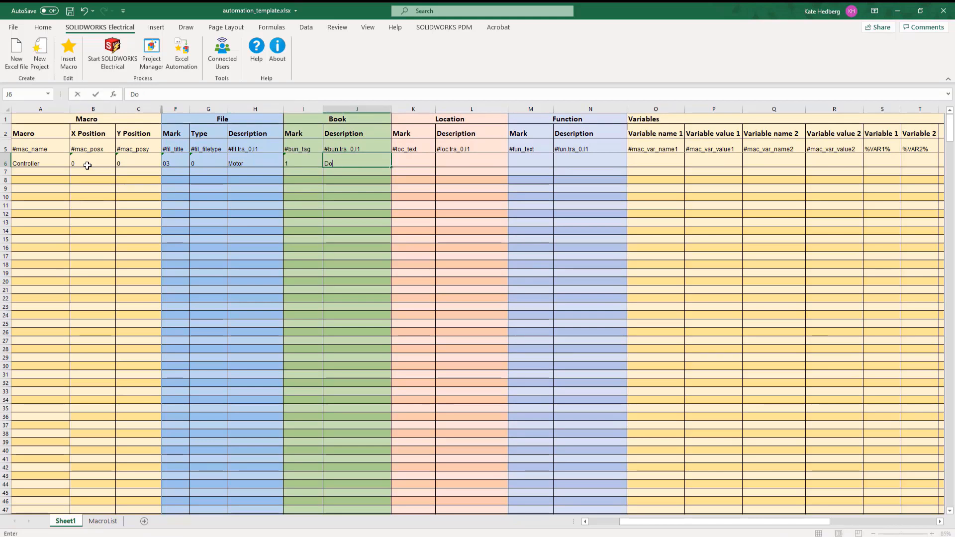
{"action": "type", "text": "cument boo"}
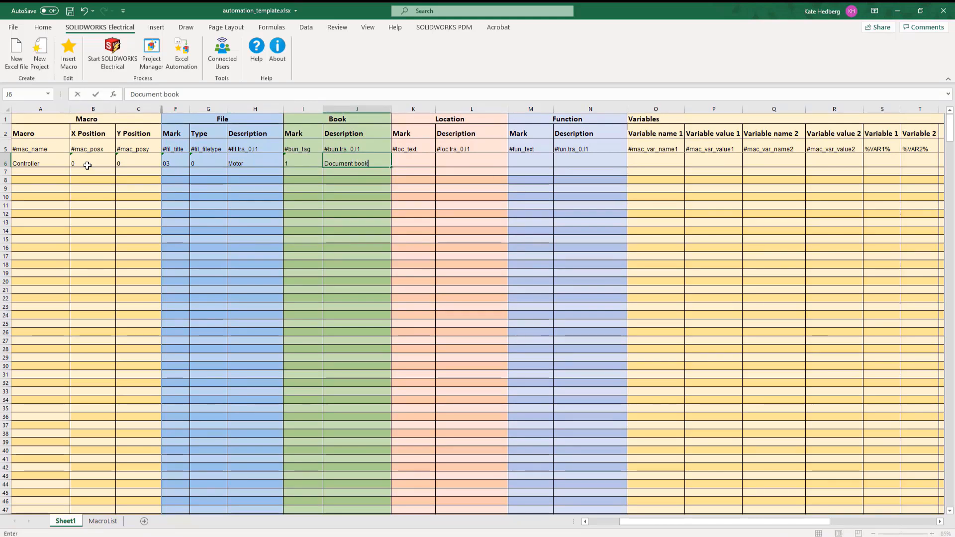
{"action": "type", "text": "k"}
{"action": "key", "text": "Tab"}
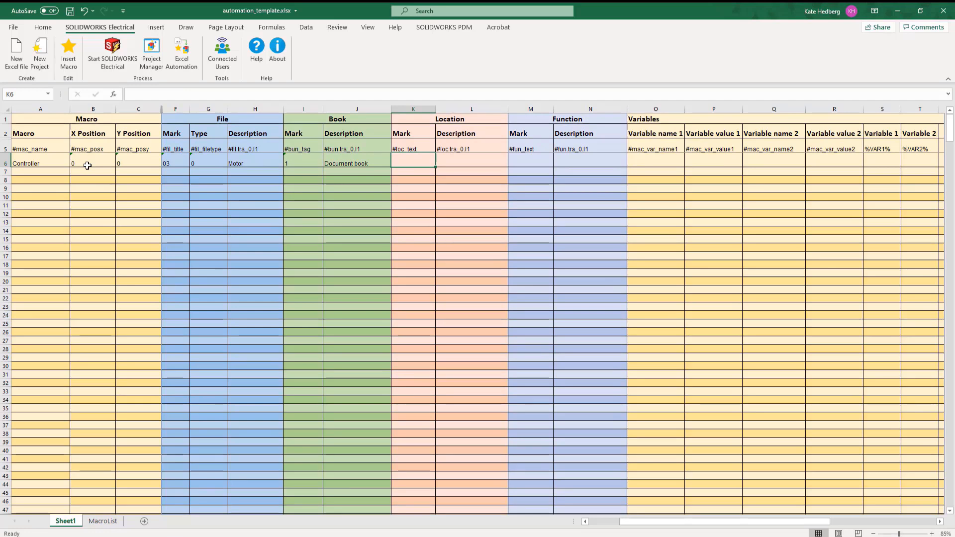
{"action": "key", "text": "Tab"}
{"action": "key", "text": "Tab"}
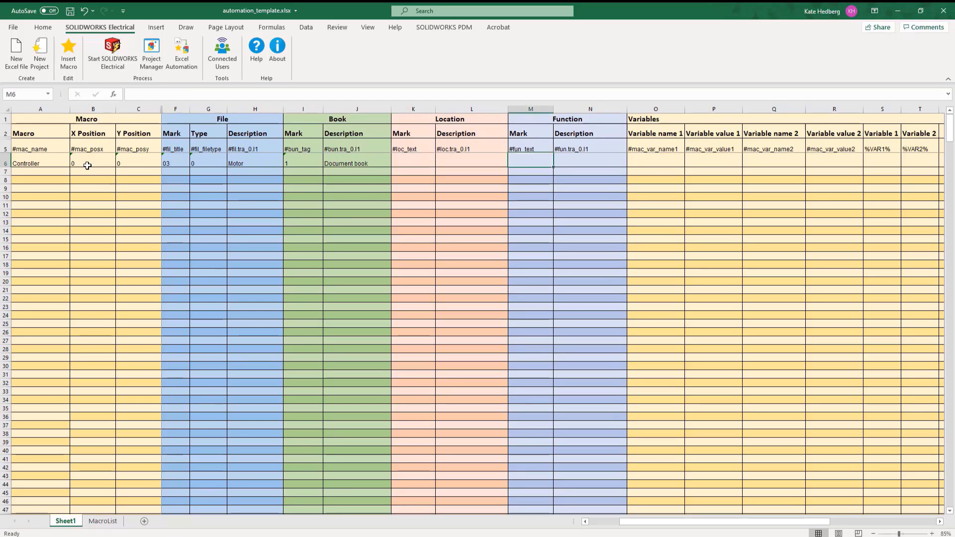
{"action": "left_click", "coordinate": [69, 12]}
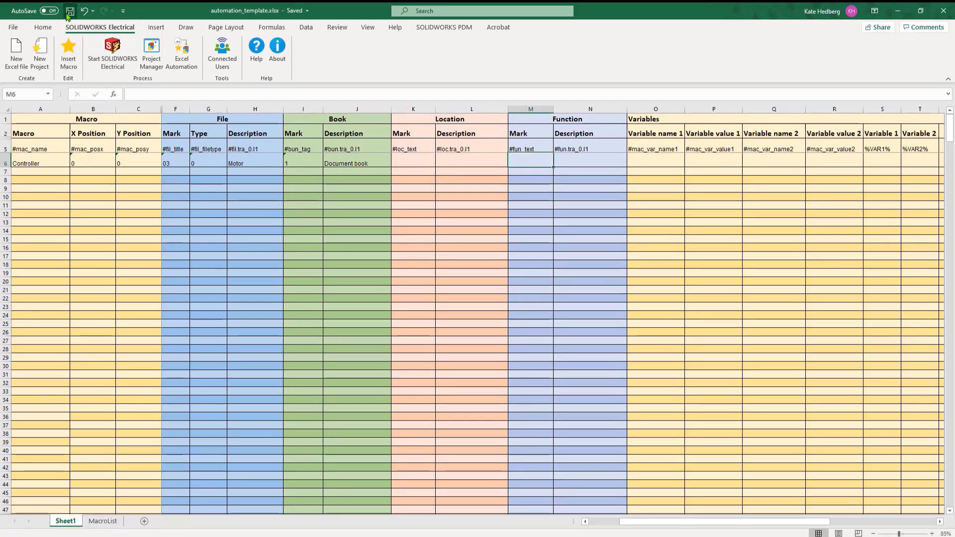
{"action": "left_click", "coordinate": [951, 10]}
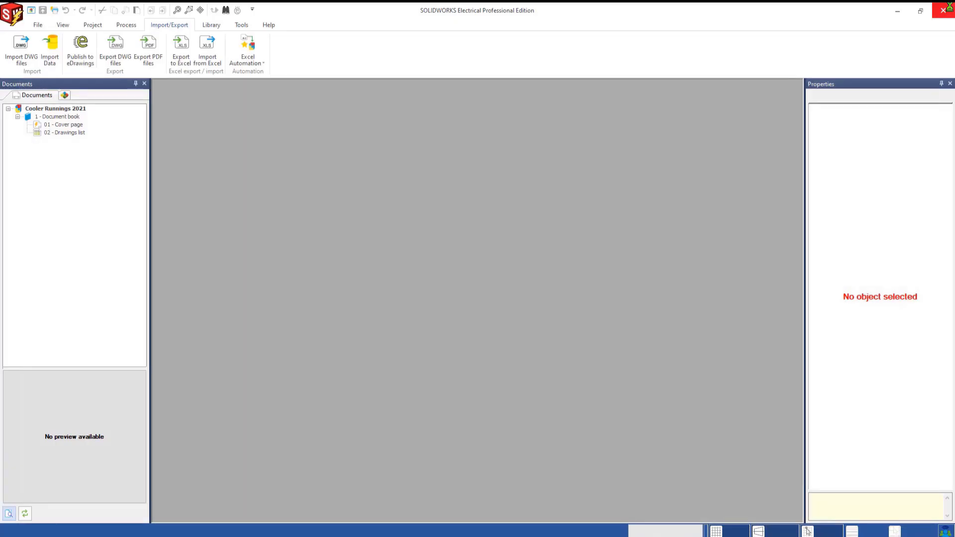
Step: Run Excel Automation on automation_template.xlsx and open the generated 03 - Motor drawing
{"action": "left_click", "coordinate": [244, 64]}
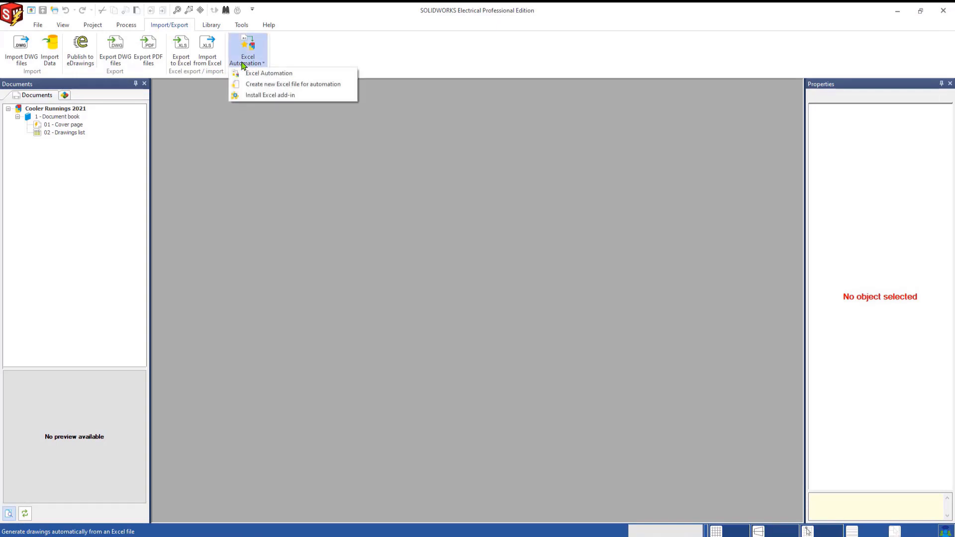
{"action": "left_click", "coordinate": [274, 75]}
{"action": "left_click", "coordinate": [275, 77]}
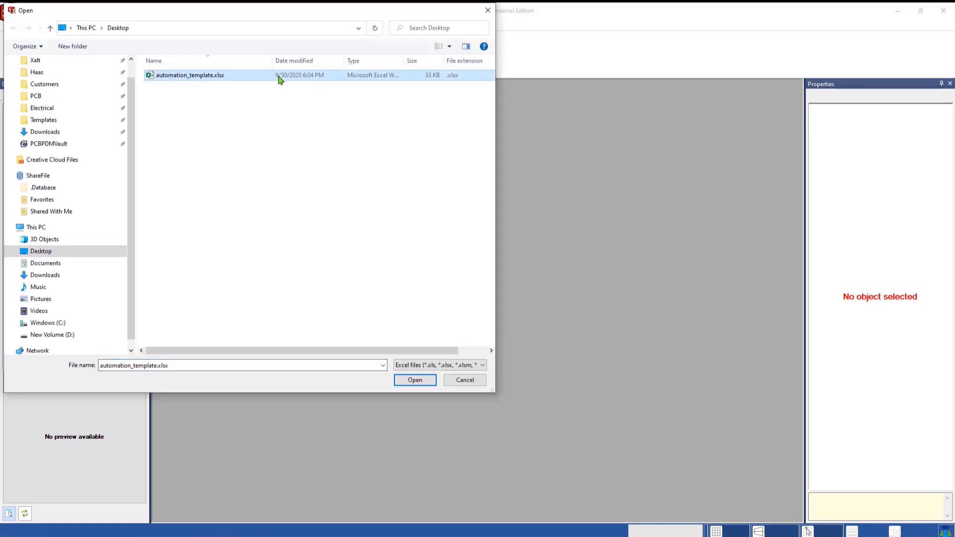
{"action": "left_click", "coordinate": [422, 384]}
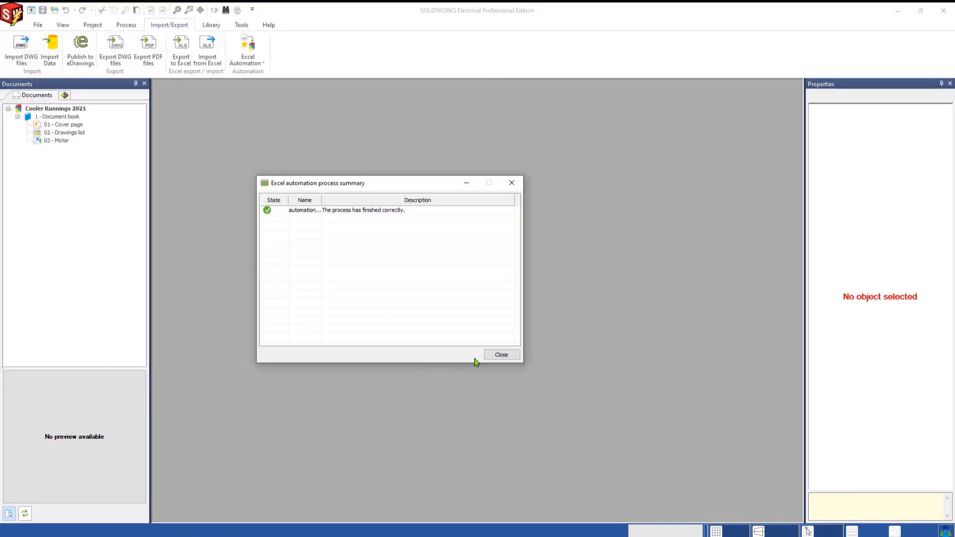
{"action": "left_click", "coordinate": [501, 355]}
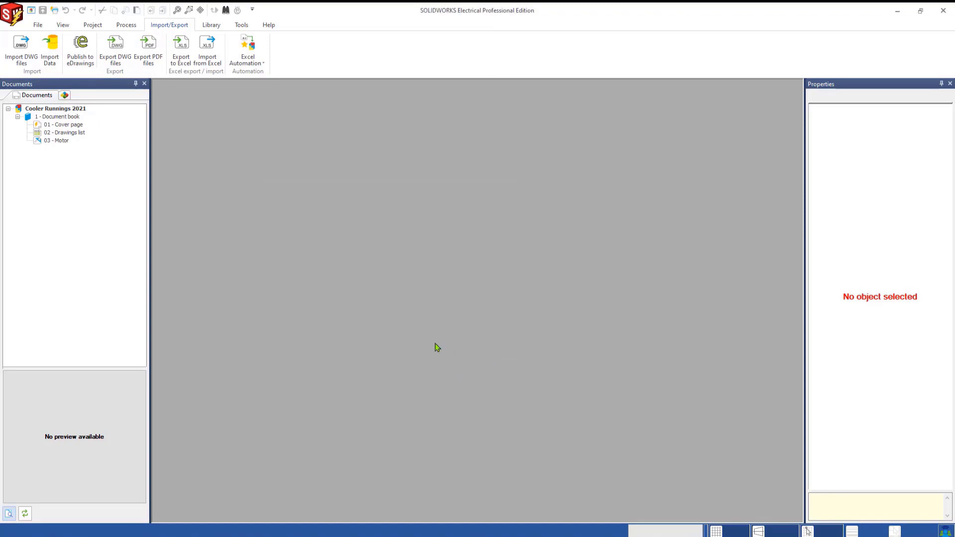
{"action": "double_click", "coordinate": [57, 141]}
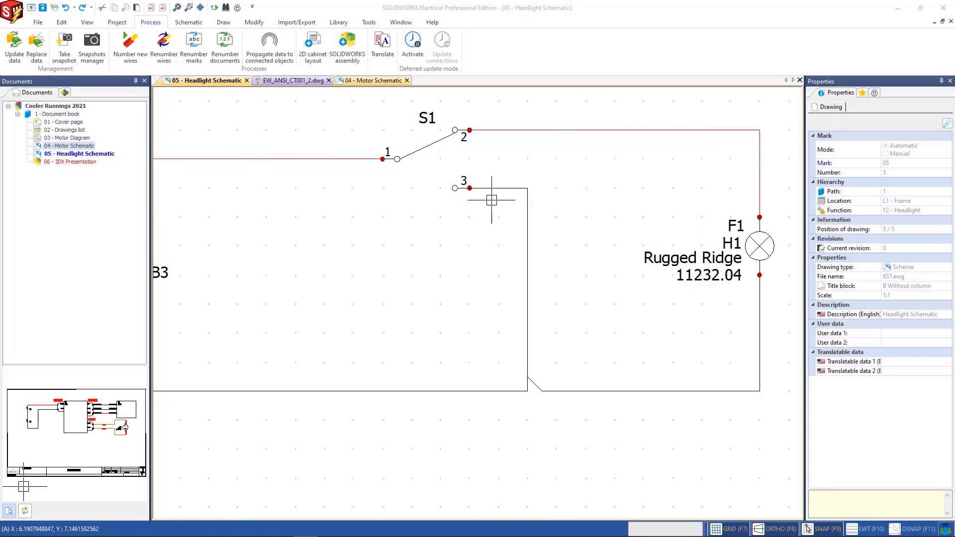
{"action": "scroll", "coordinate": [491, 200], "scroll_direction": "up", "scroll_amount": 1}
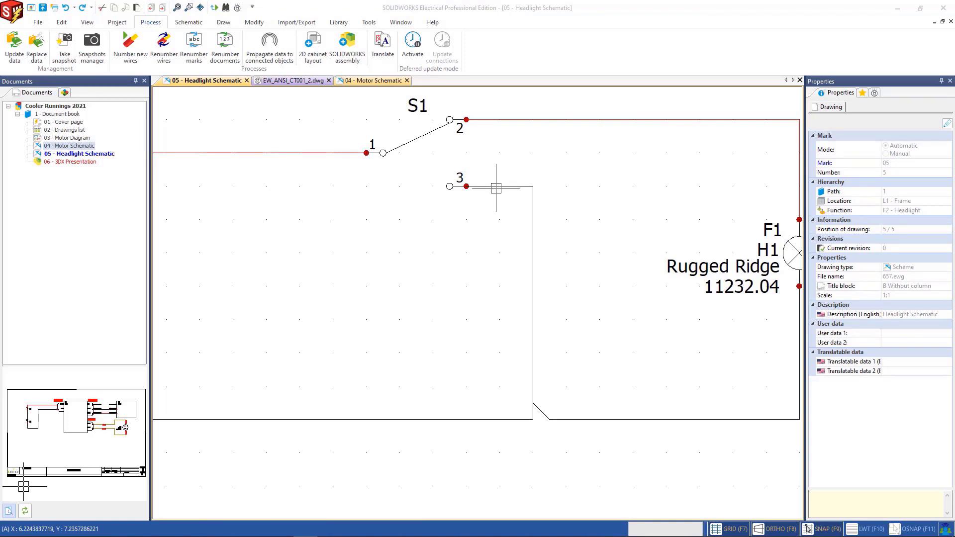
Step: Pull the wire end off switch S1's terminal 3 and place it back on terminal 3
{"action": "left_click", "coordinate": [496, 187]}
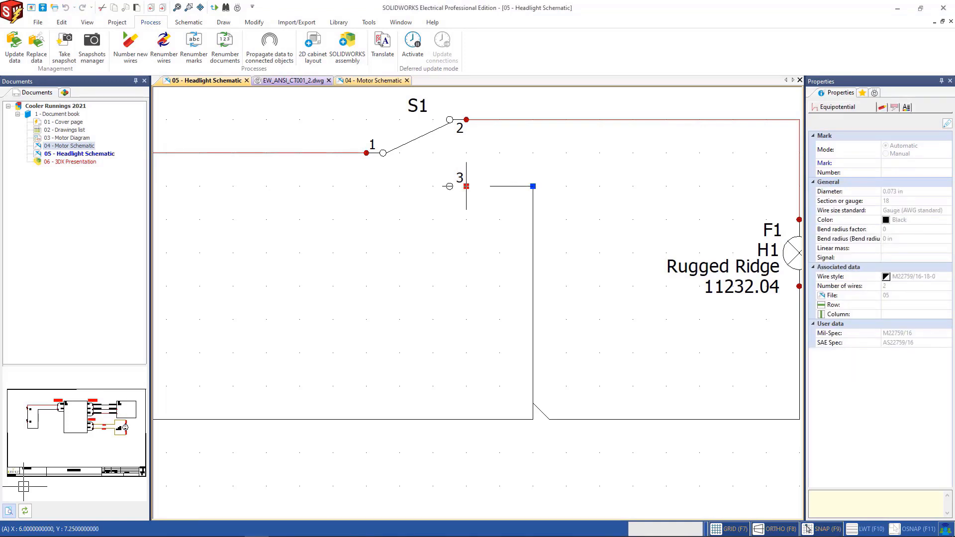
{"action": "left_click", "coordinate": [466, 186]}
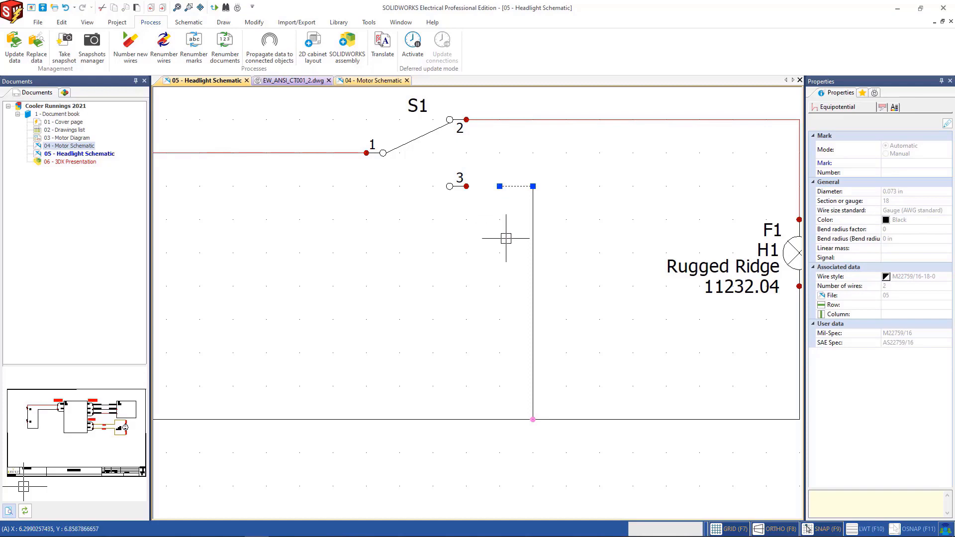
{"action": "left_click", "coordinate": [499, 186]}
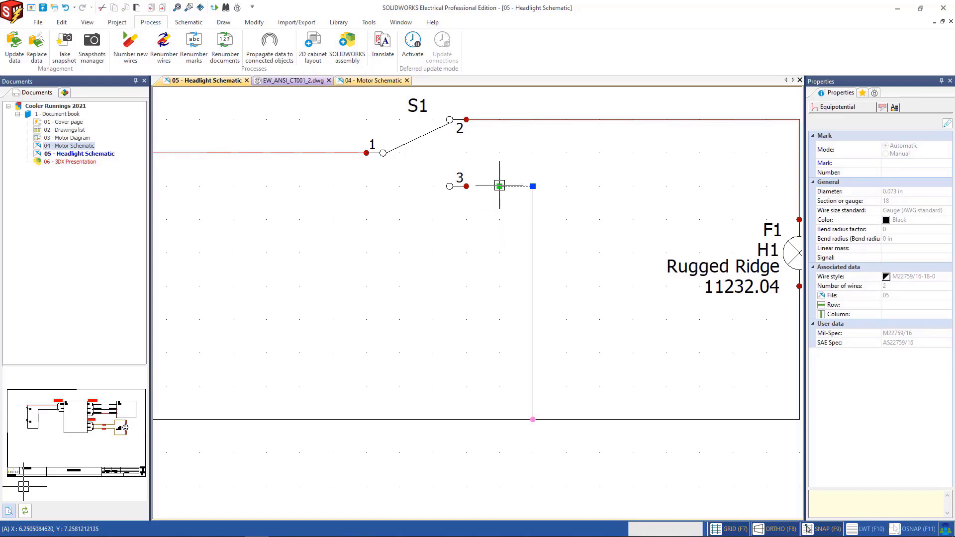
{"action": "left_click", "coordinate": [466, 186]}
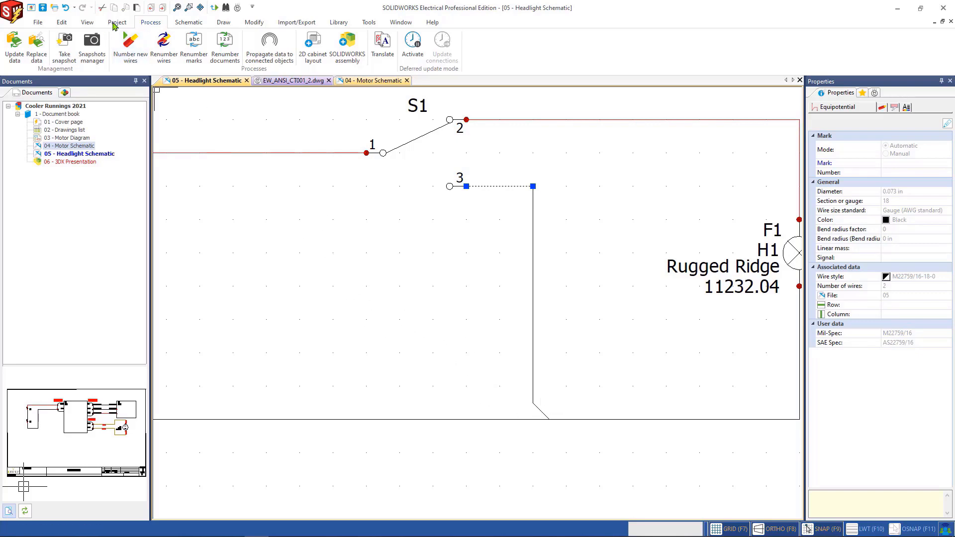
Step: Uncheck 'Remove wire when disconnected' under Project configuration wire management and apply it
{"action": "left_click", "coordinate": [116, 23]}
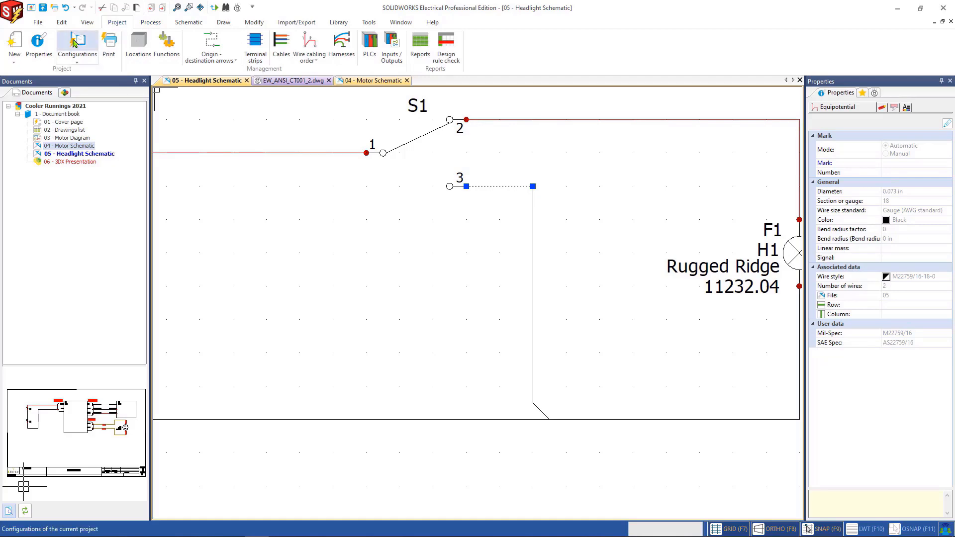
{"action": "left_click", "coordinate": [74, 44]}
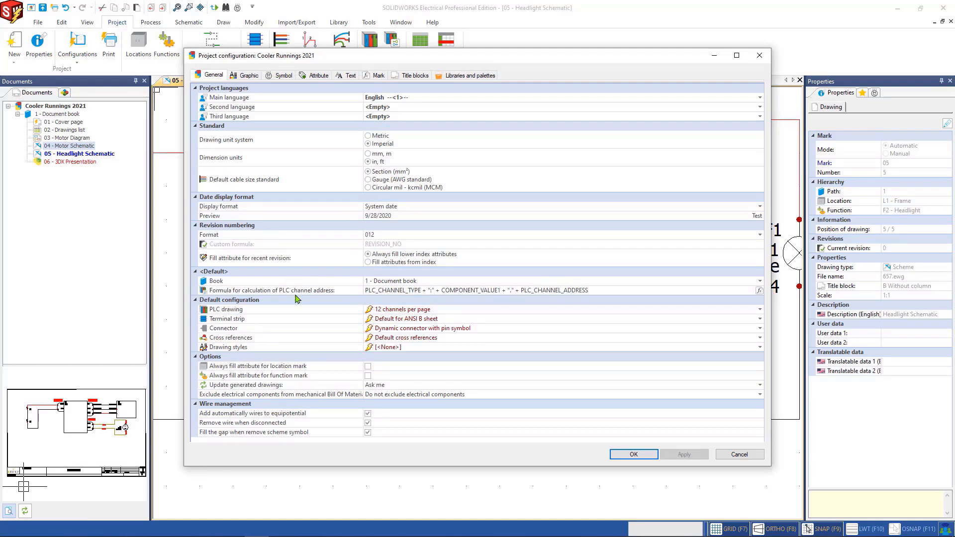
{"action": "left_click", "coordinate": [368, 424]}
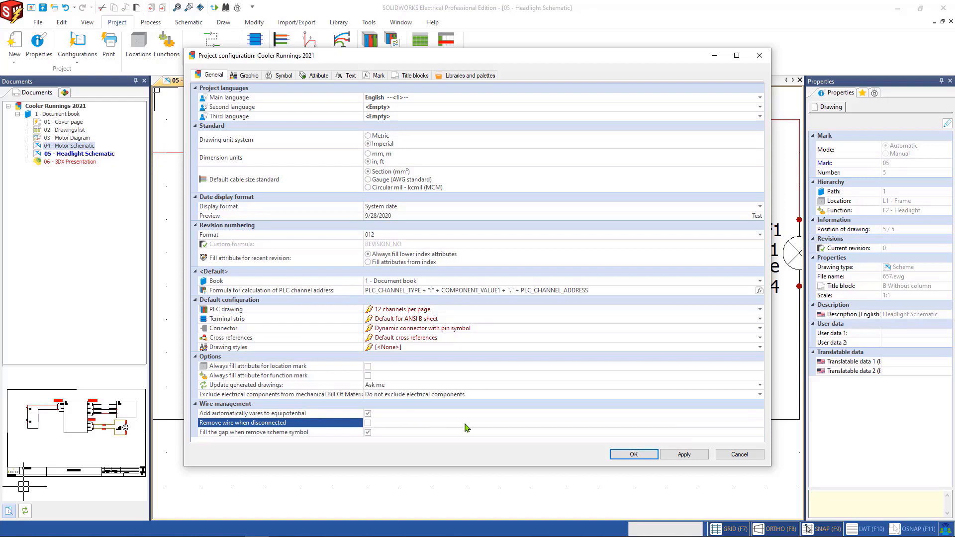
{"action": "left_click", "coordinate": [706, 457]}
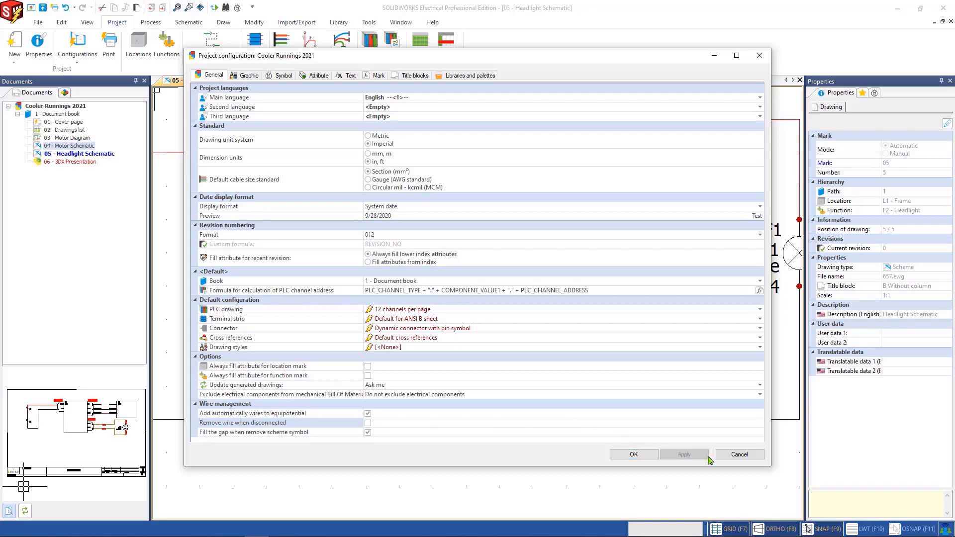
{"action": "left_click", "coordinate": [634, 454]}
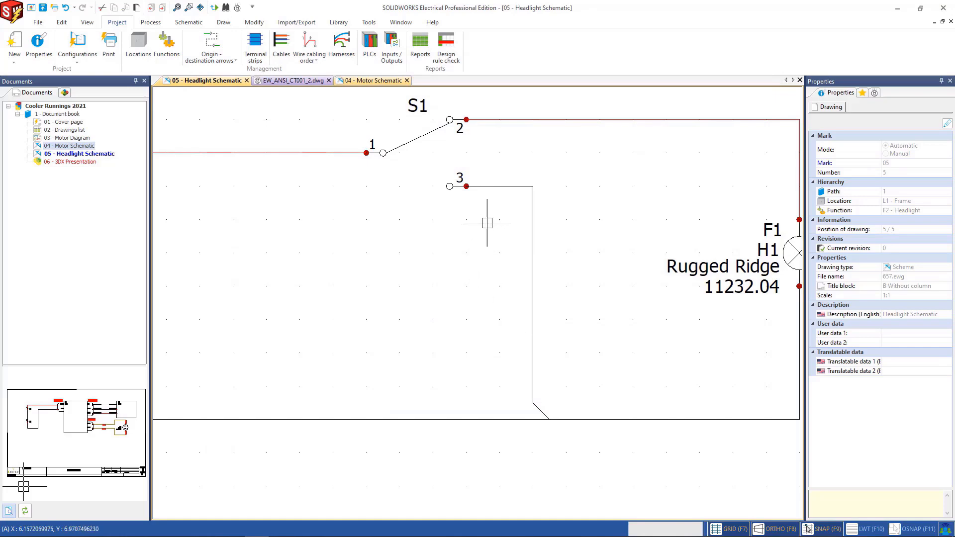
Step: Move the wire's left grip back onto switch S1's terminal 3
{"action": "left_click", "coordinate": [488, 186]}
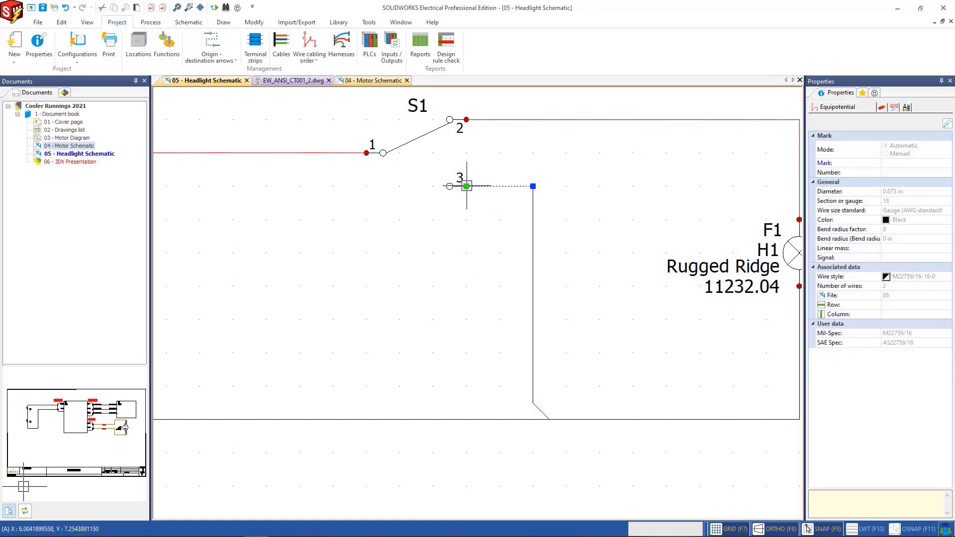
{"action": "left_click", "coordinate": [466, 186]}
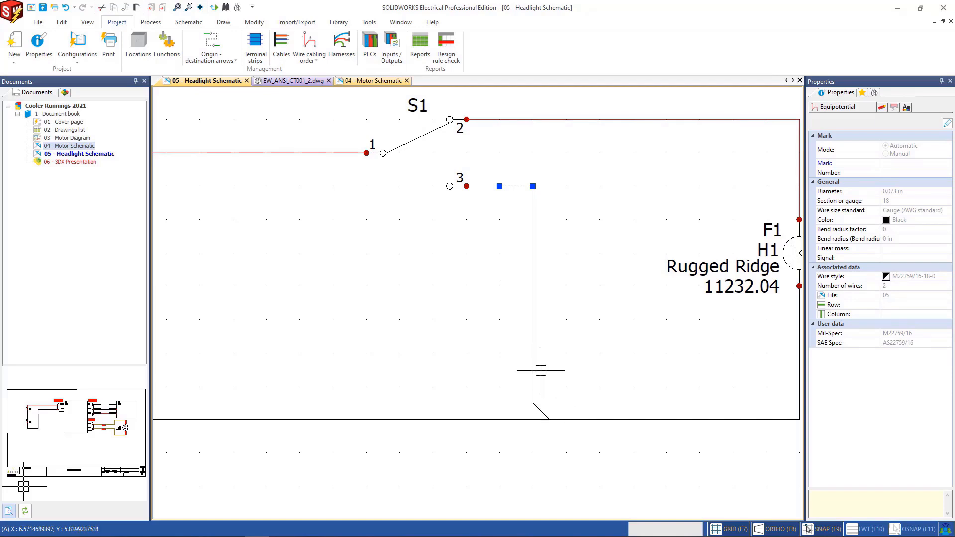
{"action": "left_click", "coordinate": [499, 186]}
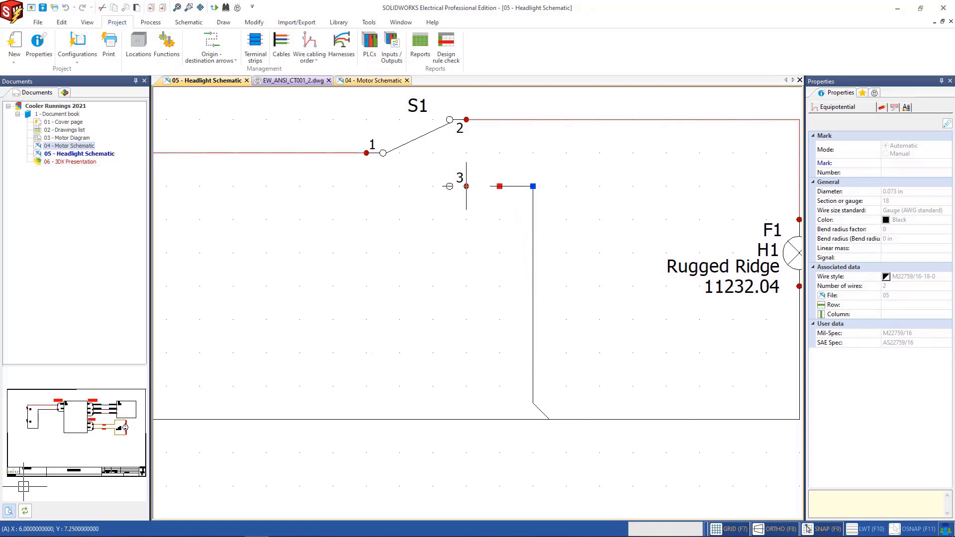
{"action": "left_click", "coordinate": [466, 186]}
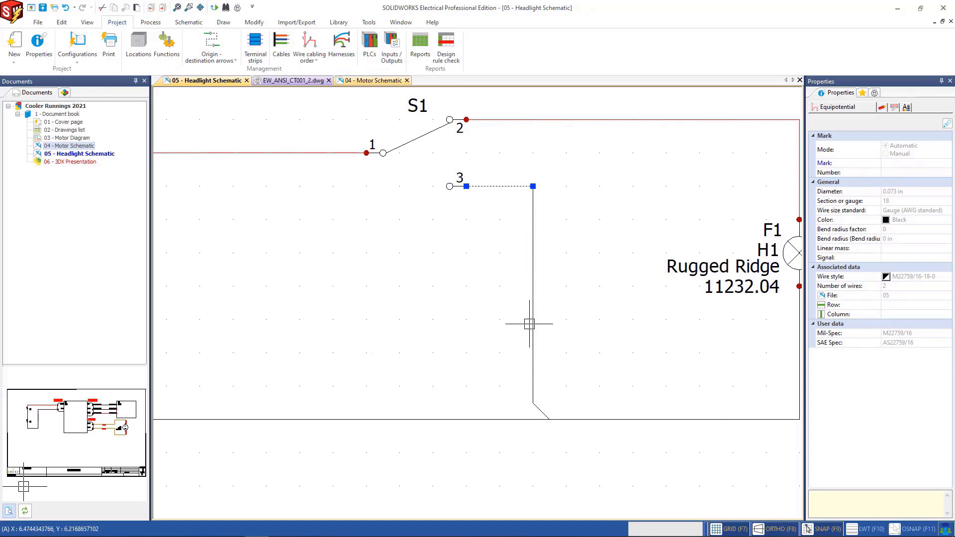
Step: Edit the wire's connection path to a new cabling order joining the bottom wire
{"action": "left_click", "coordinate": [537, 406]}
{"action": "right_click", "coordinate": [538, 407]}
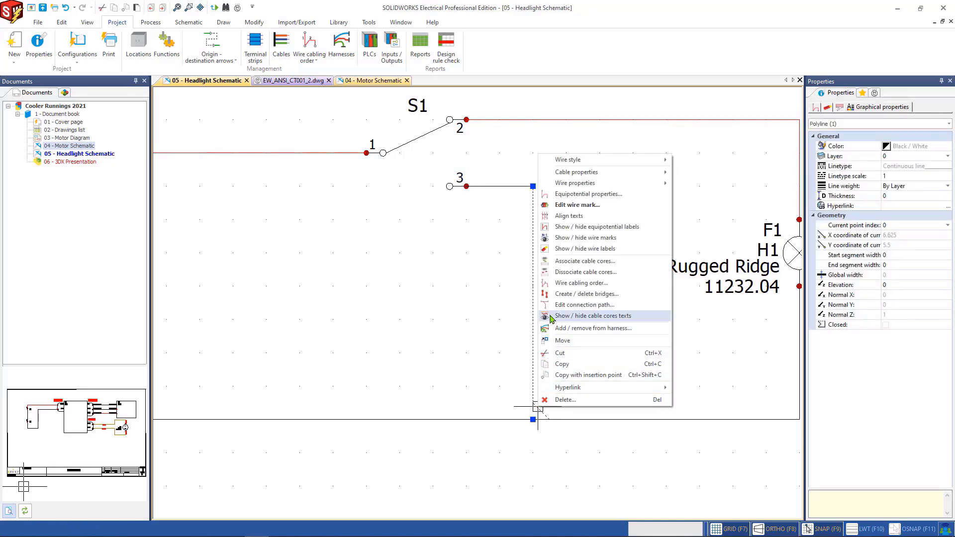
{"action": "left_click", "coordinate": [584, 304]}
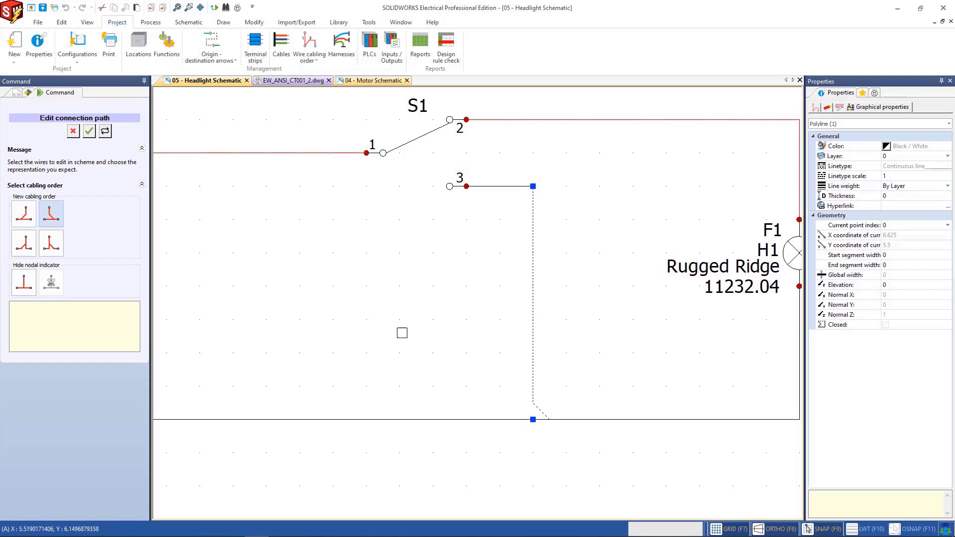
{"action": "scroll", "coordinate": [401, 333], "scroll_direction": "down", "scroll_amount": 2}
{"action": "scroll", "coordinate": [402, 335], "scroll_direction": "down", "scroll_amount": 1}
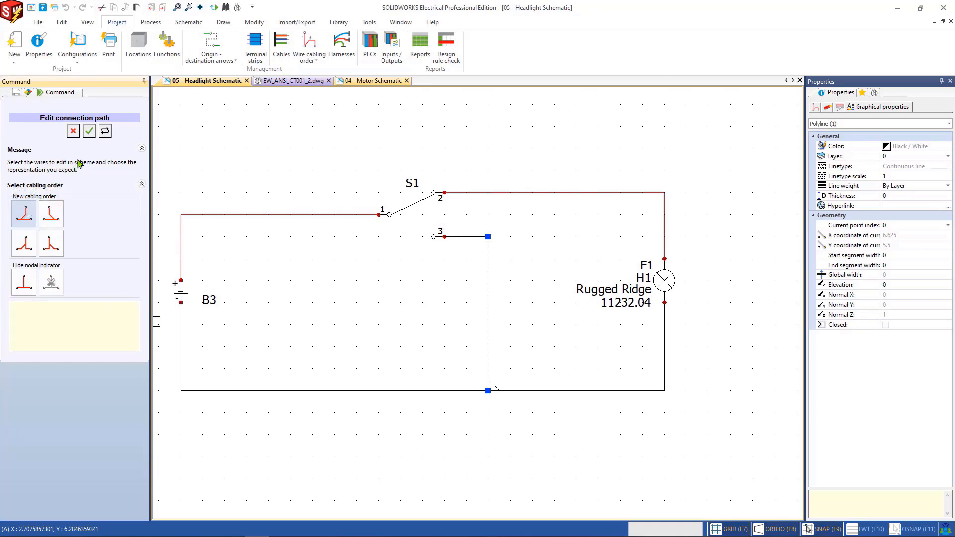
{"action": "left_click", "coordinate": [89, 131]}
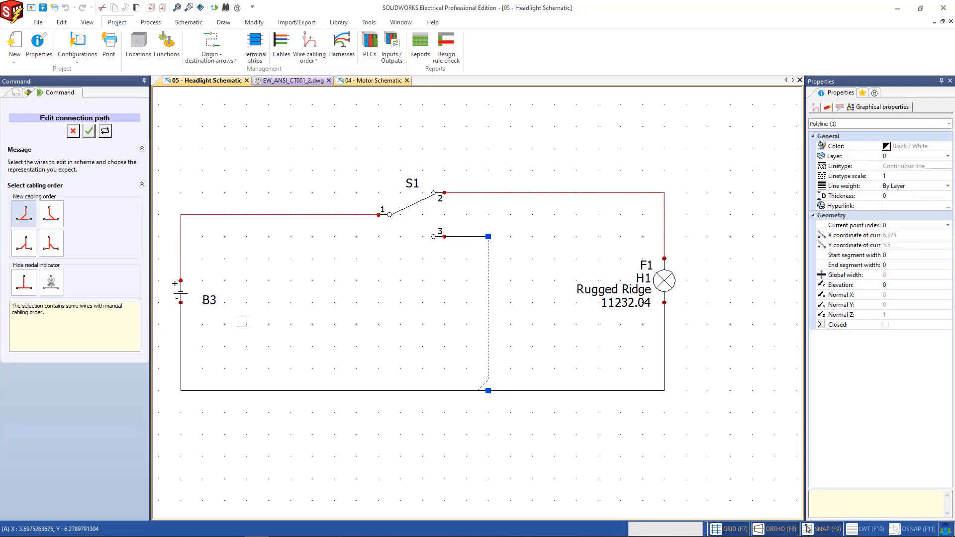
{"action": "key", "text": "Escape"}
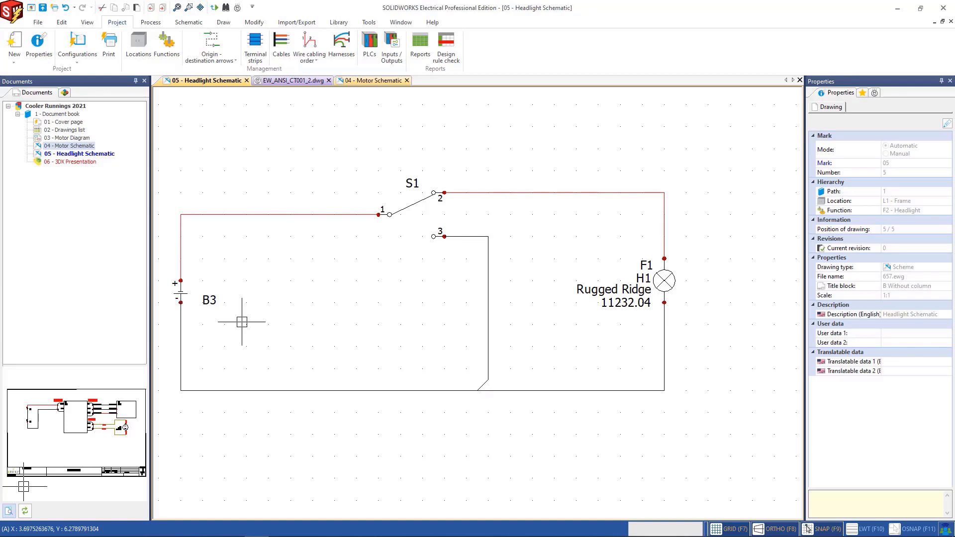
Step: Number the new wires, keeping the existing wire numbers unchanged
{"action": "left_click", "coordinate": [150, 23]}
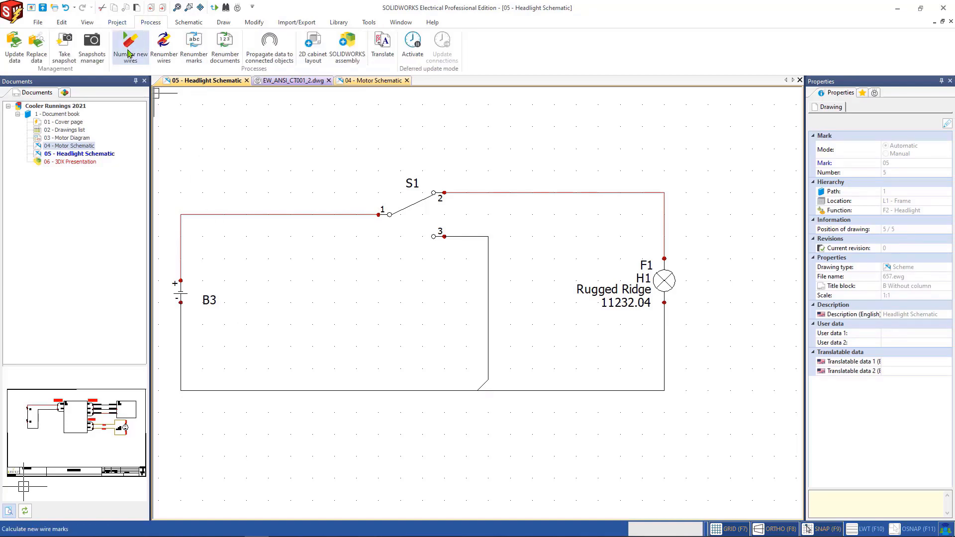
{"action": "left_click", "coordinate": [128, 53]}
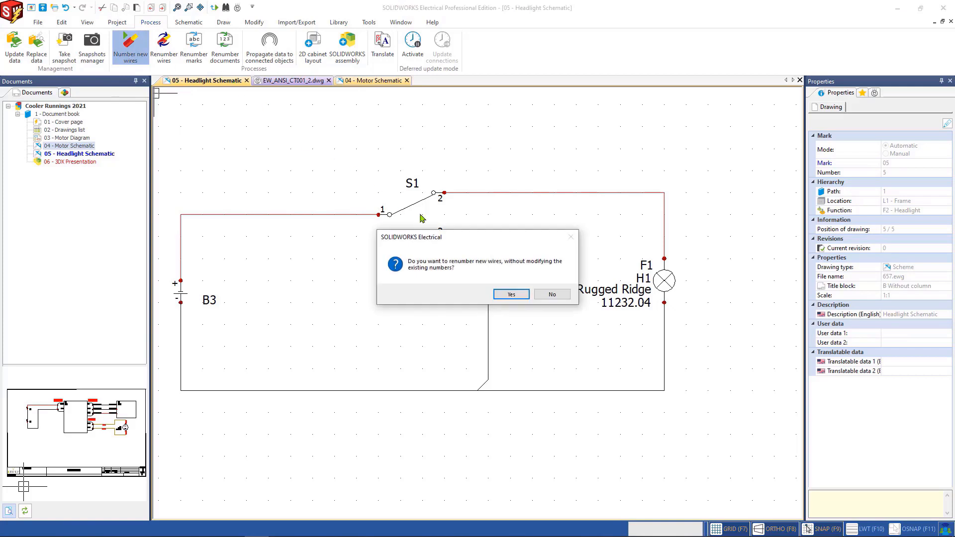
{"action": "left_click", "coordinate": [510, 296]}
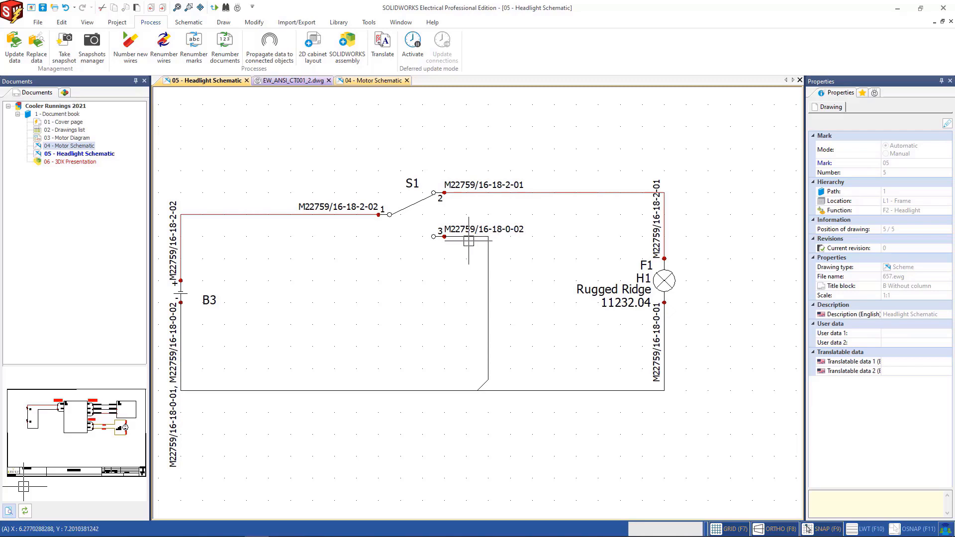
Step: Check that the M22759/16 wire's end snaps back onto S1's terminal 3
{"action": "scroll", "coordinate": [465, 240], "scroll_direction": "up", "scroll_amount": 2}
{"action": "scroll", "coordinate": [465, 241], "scroll_direction": "up", "scroll_amount": 1}
{"action": "left_click", "coordinate": [440, 233]}
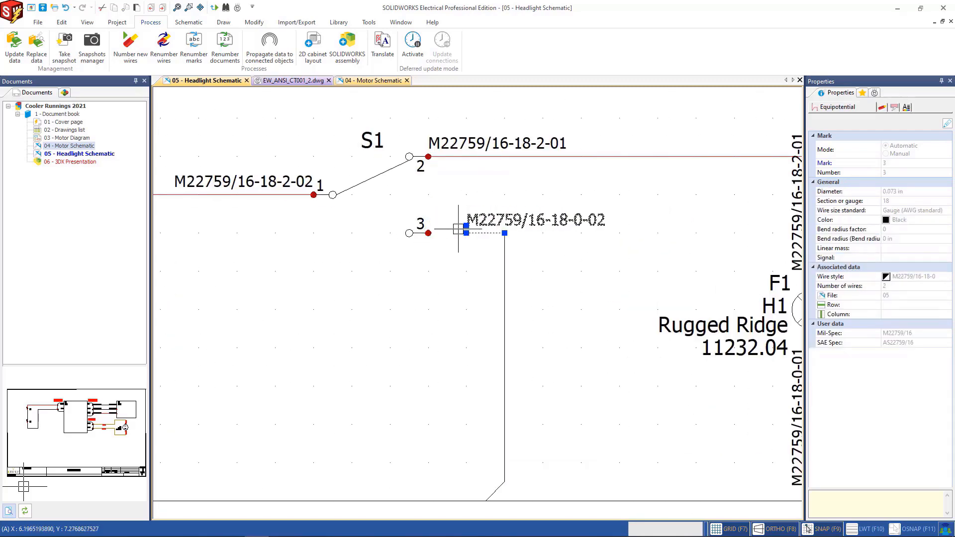
{"action": "scroll", "coordinate": [466, 278], "scroll_direction": "down", "scroll_amount": 2}
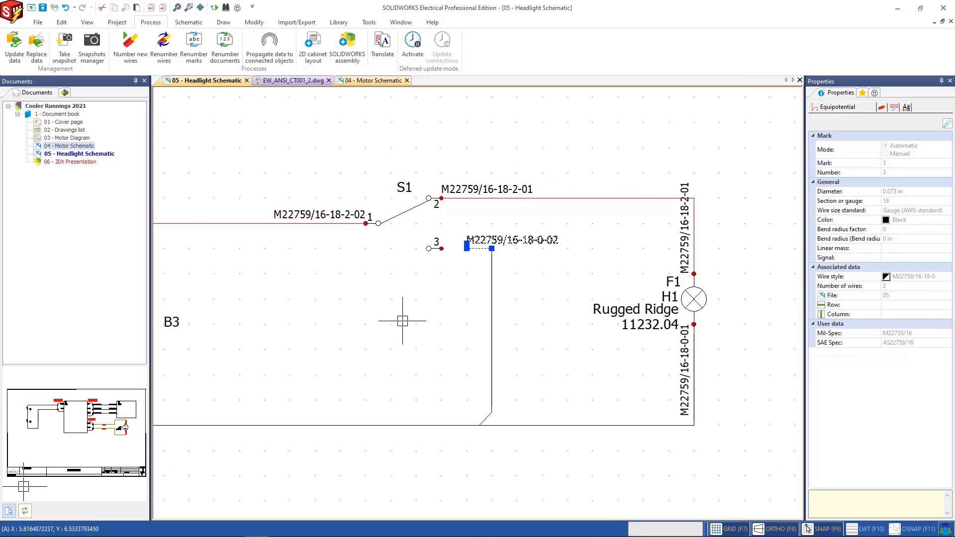
{"action": "middle_click_drag", "start_coordinate": [394, 319], "coordinate": [482, 284]}
{"action": "scroll", "coordinate": [584, 236], "scroll_direction": "up", "scroll_amount": 2}
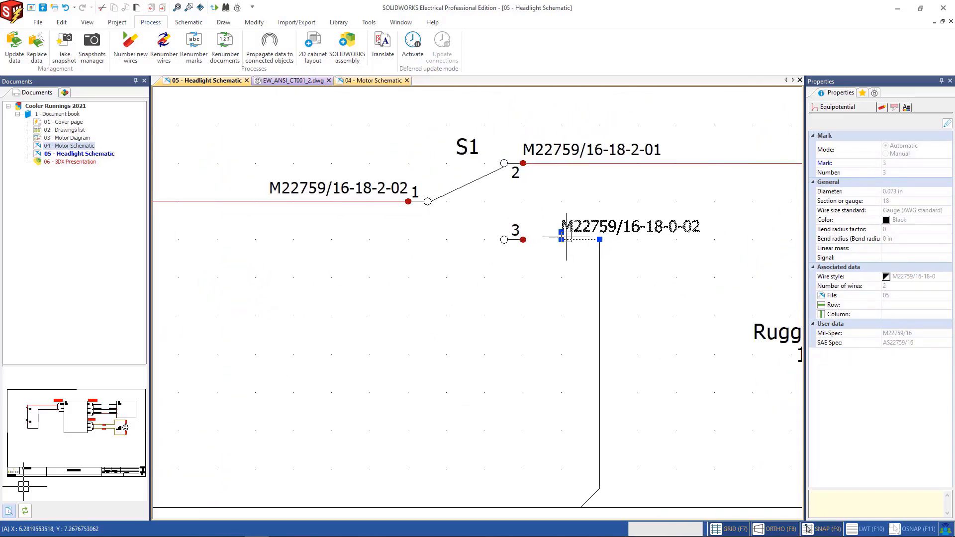
{"action": "left_click", "coordinate": [560, 239]}
{"action": "left_click", "coordinate": [523, 239]}
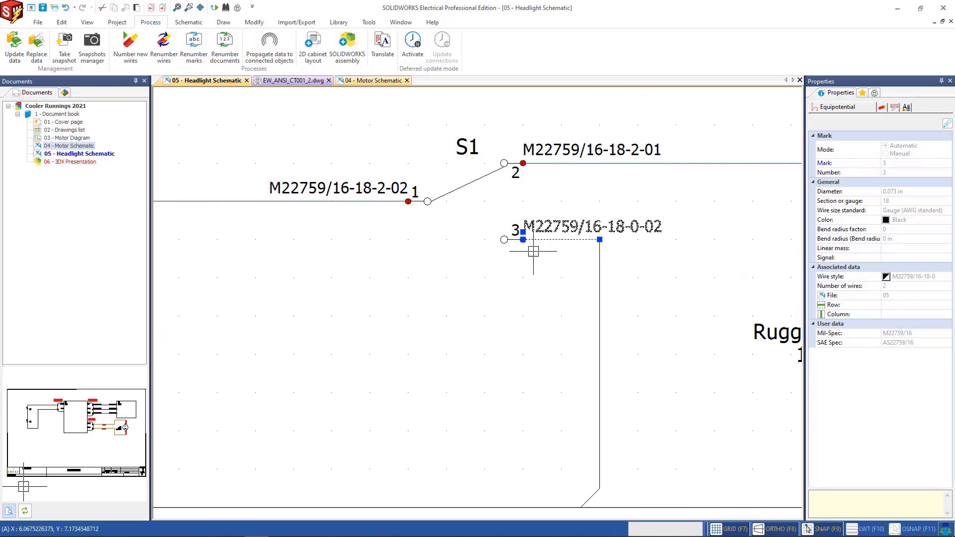
{"action": "scroll", "coordinate": [523, 239], "scroll_direction": "down", "scroll_amount": 2}
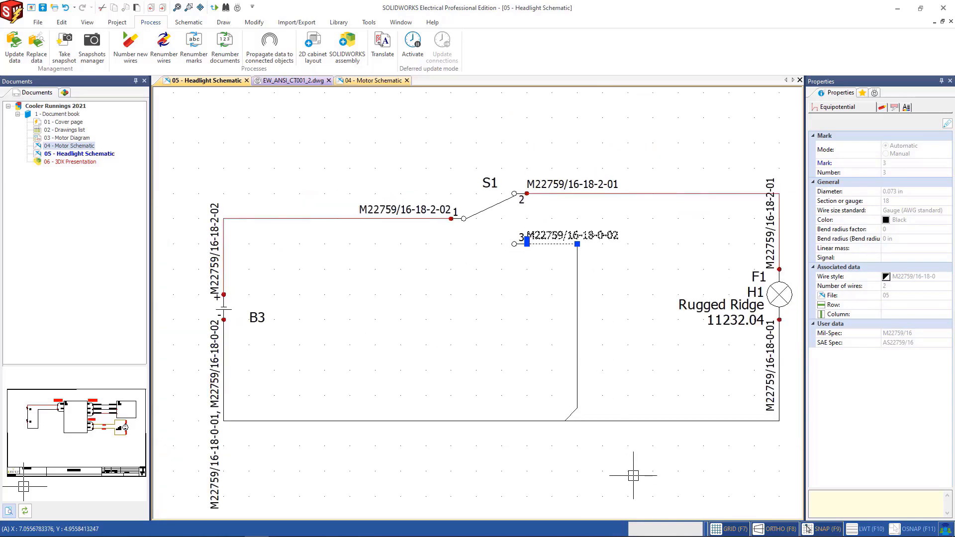
{"action": "key", "text": "Escape"}
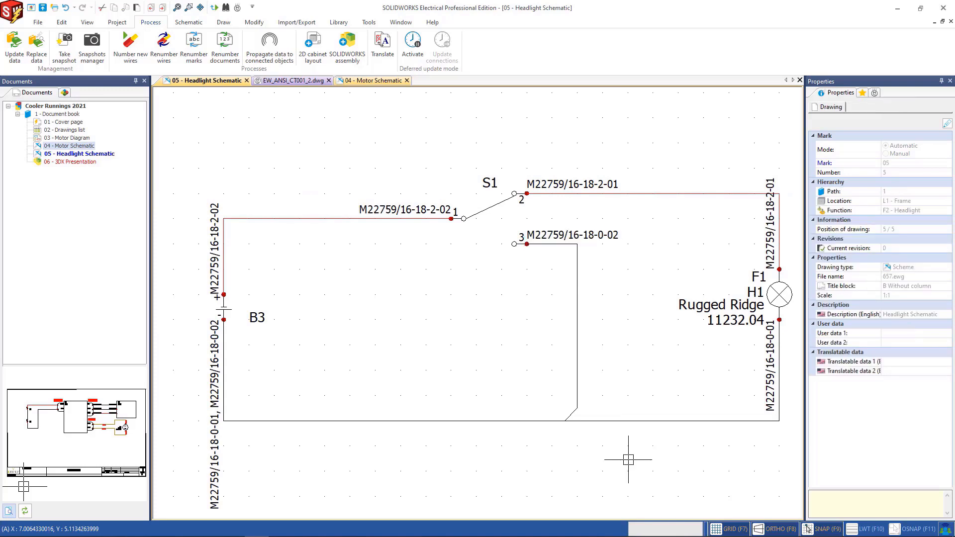